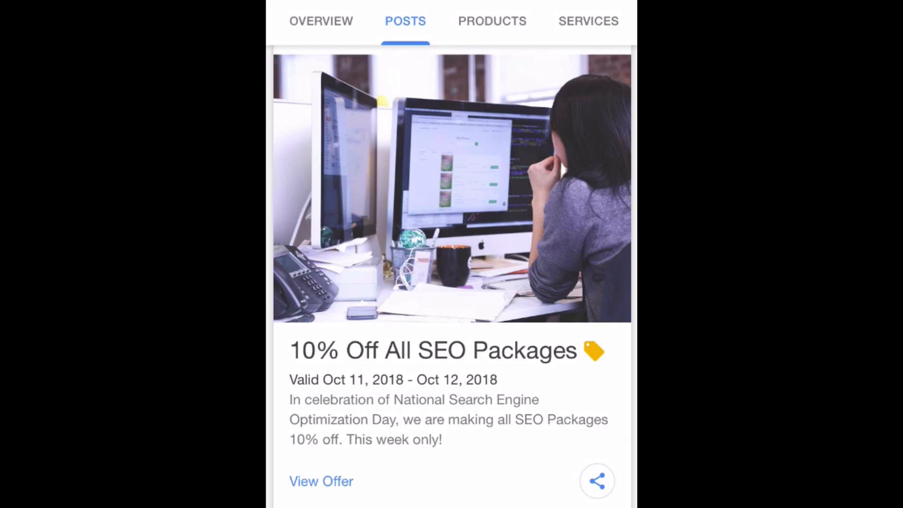
Open the 10% Off All SEO Packages offer and read through its redemption details
click(322, 481)
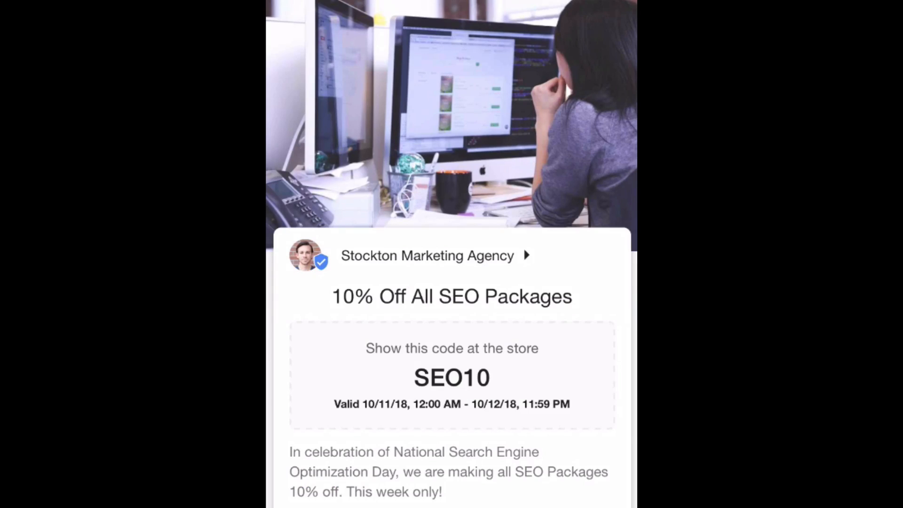
scroll(452, 254, down, 3)
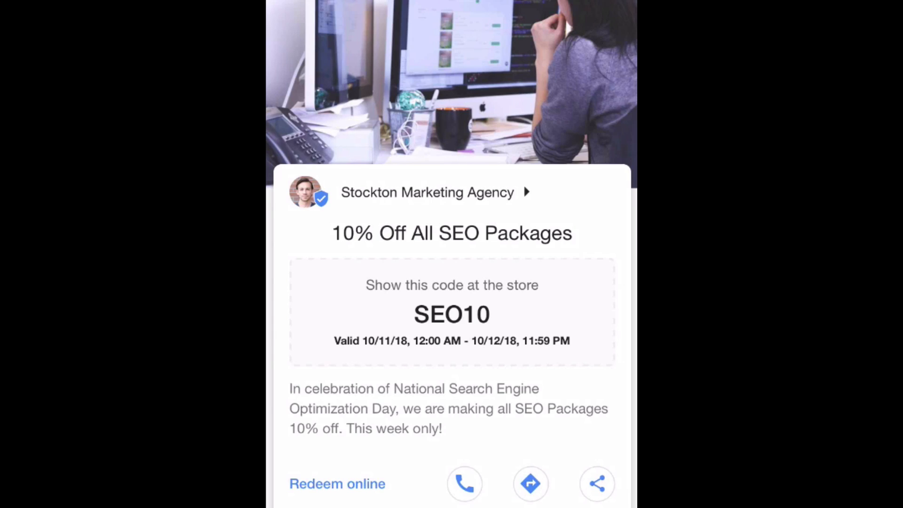
scroll(452, 254, down, 2)
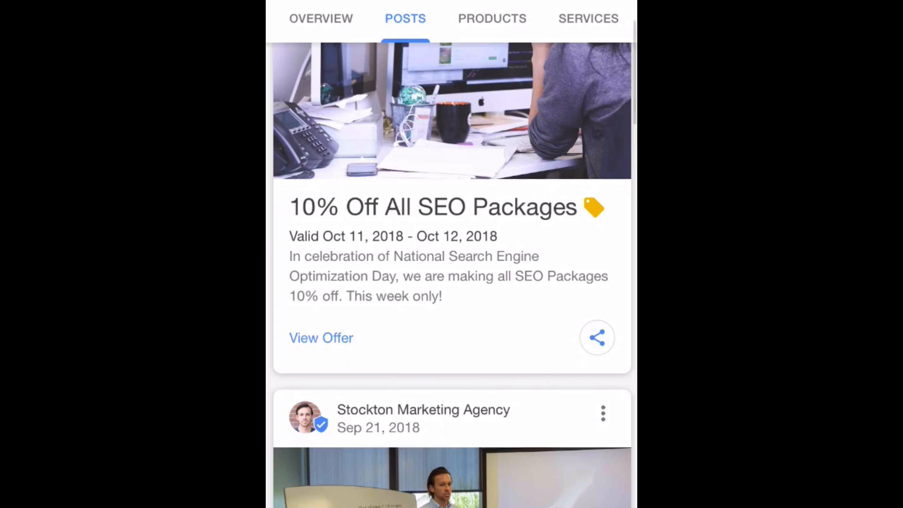
Expand the full description of the Get Found Online Workshop event post and examine its dates and sign-up option
scroll(452, 268, down, 5)
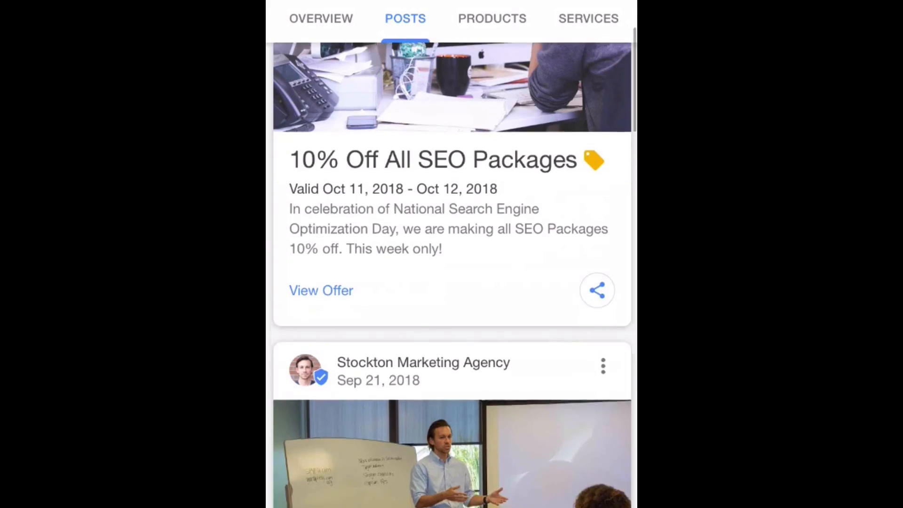
scroll(452, 268, down, 3)
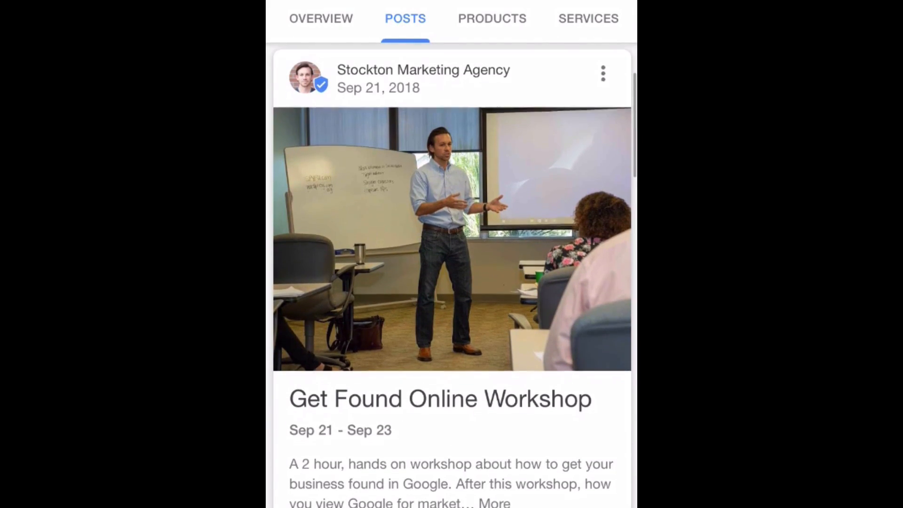
scroll(452, 268, down, 2)
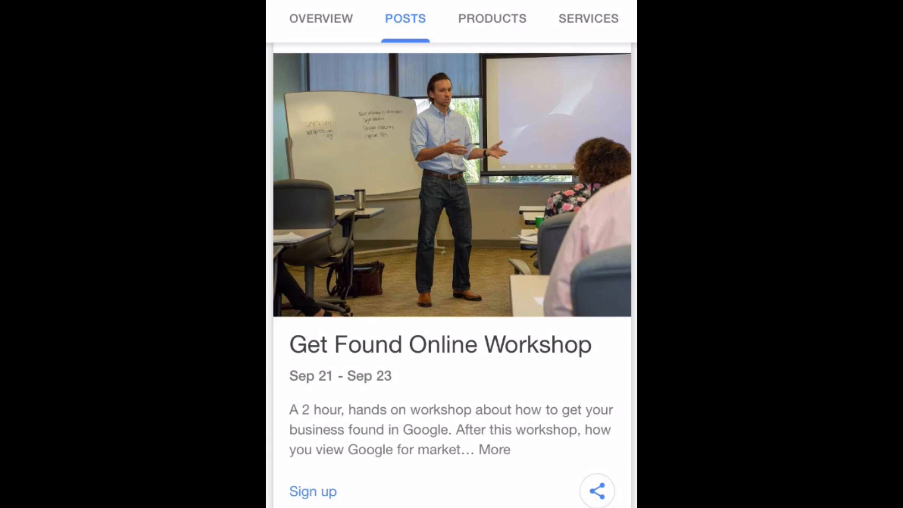
click(495, 450)
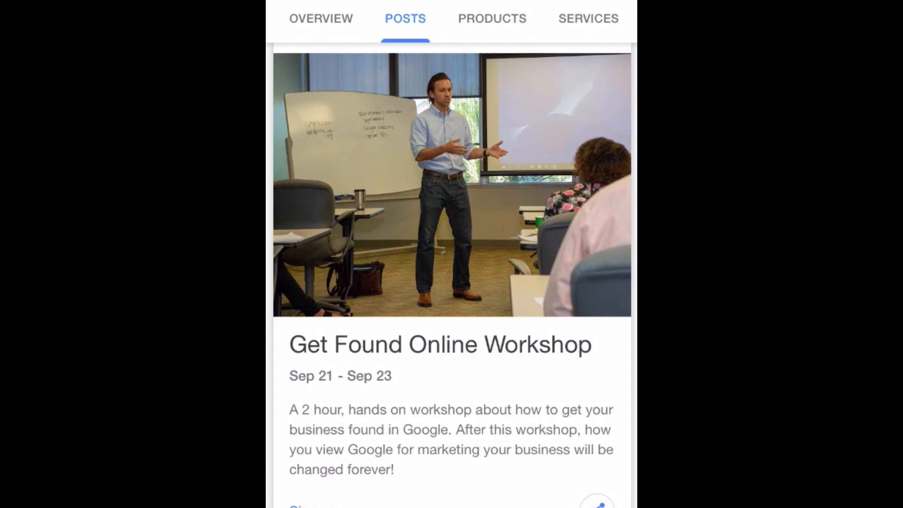
scroll(452, 275, down, 1)
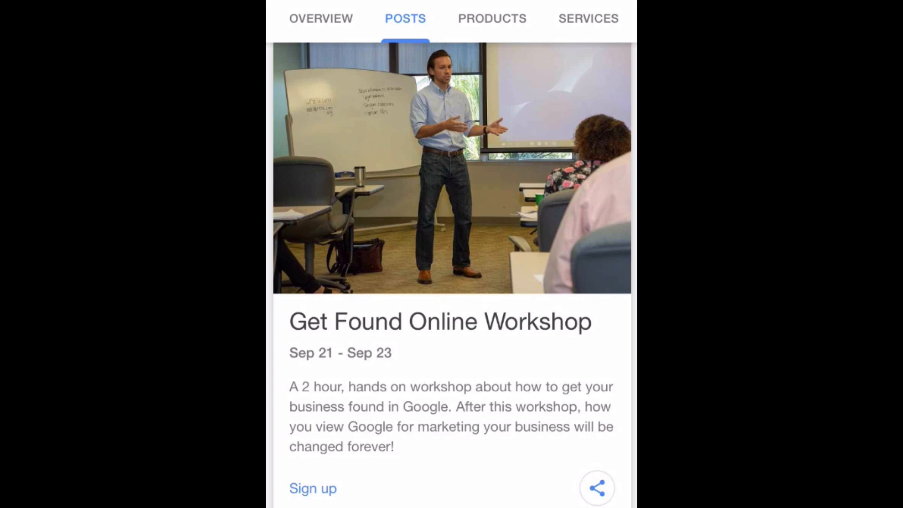
scroll(451, 275, down, 3)
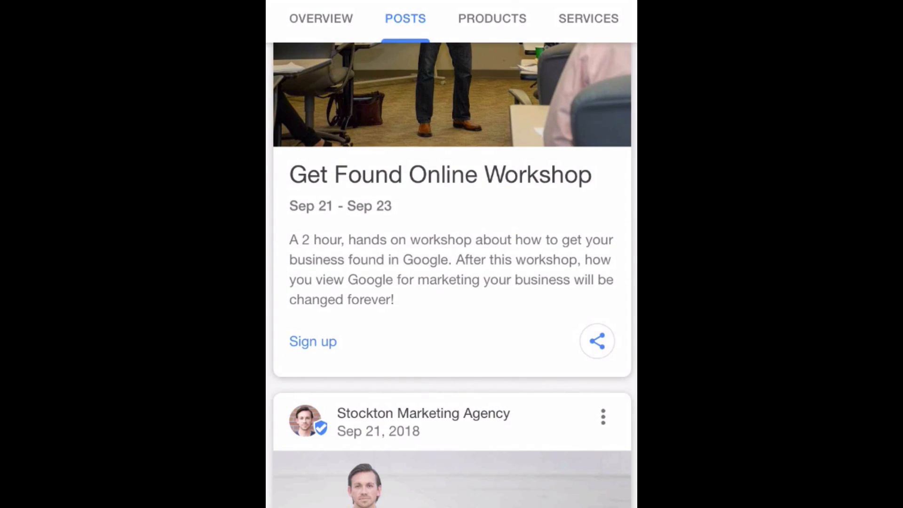
scroll(452, 275, up, 1)
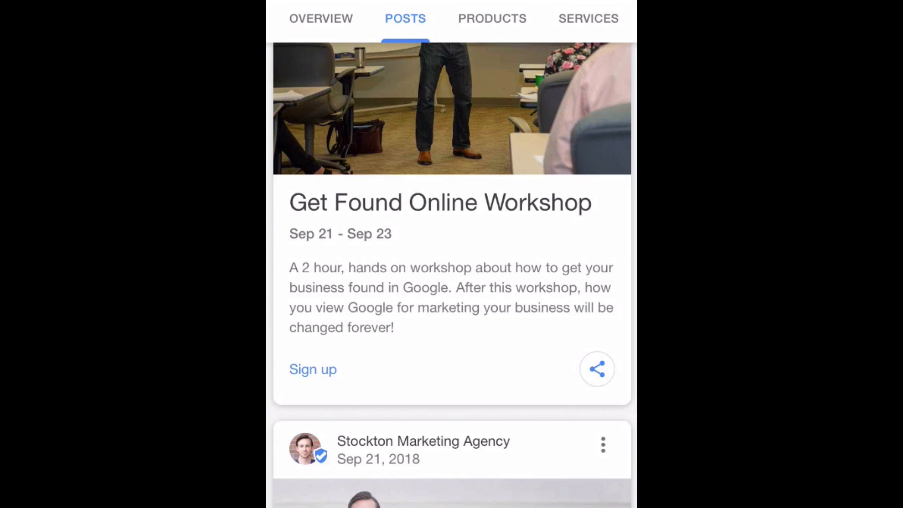
scroll(452, 275, up, 1)
scroll(452, 275, down, 2)
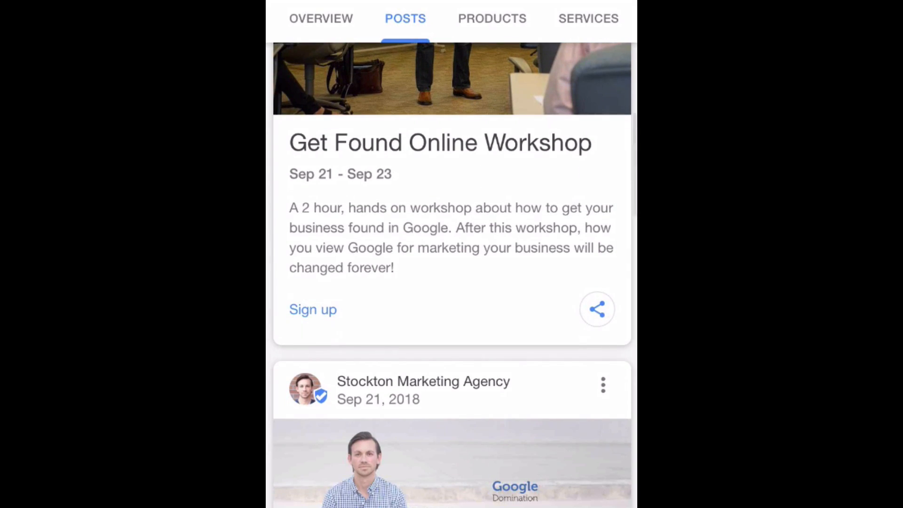
scroll(452, 276, up, 5)
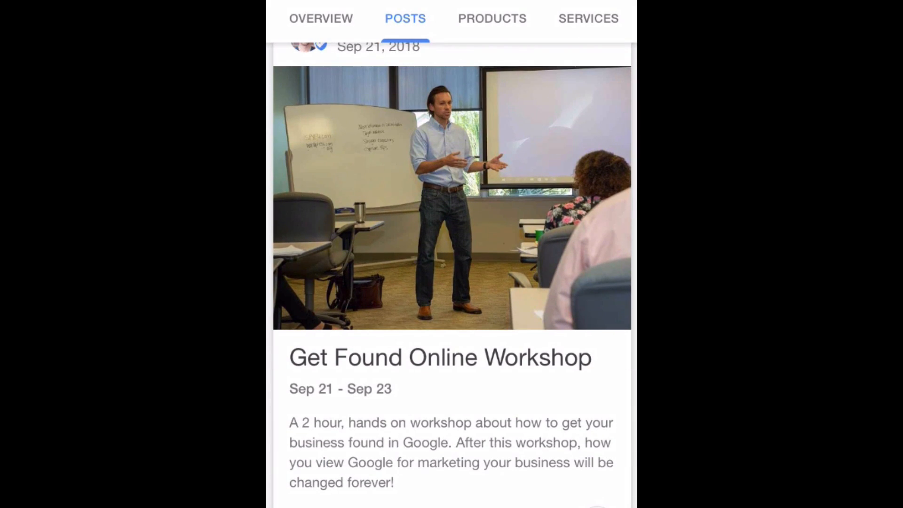
scroll(452, 275, down, 10)
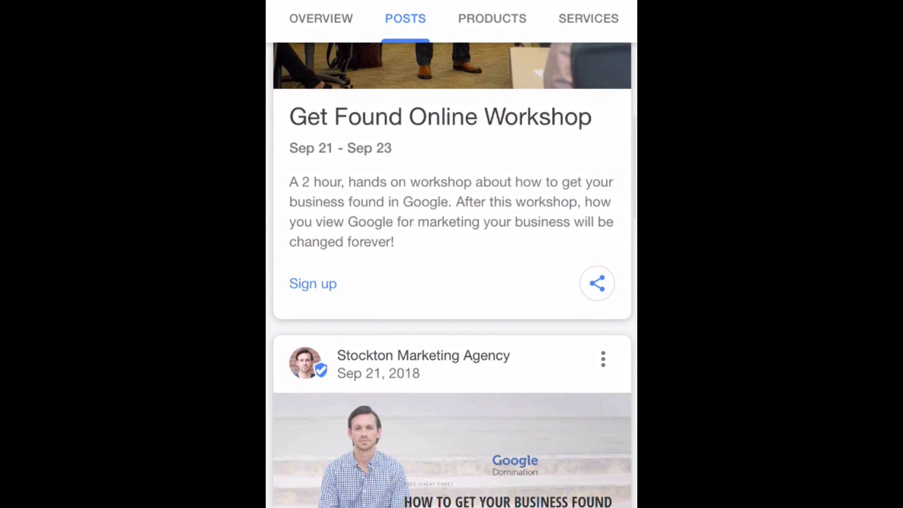
Expand the full description of the Online Presence Review product post and review its price range and purchase option
scroll(452, 275, down, 1)
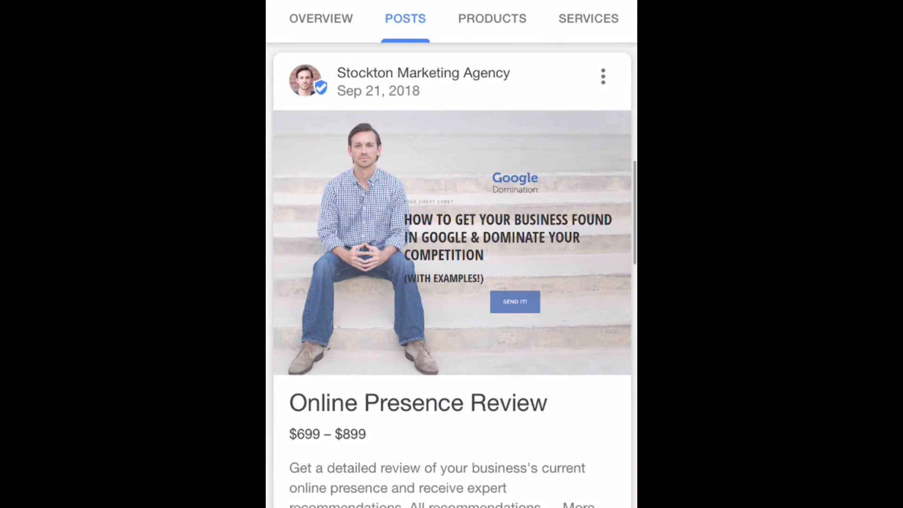
scroll(451, 275, down, 1)
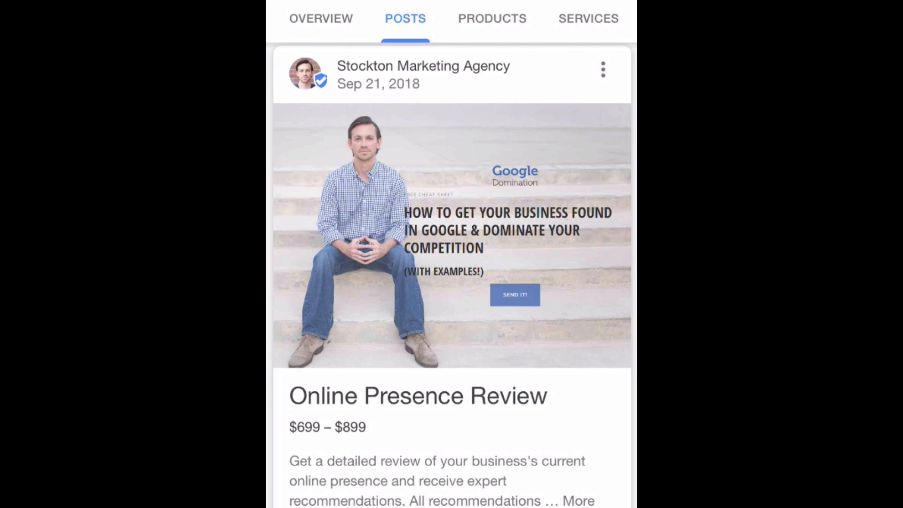
scroll(451, 275, down, 1)
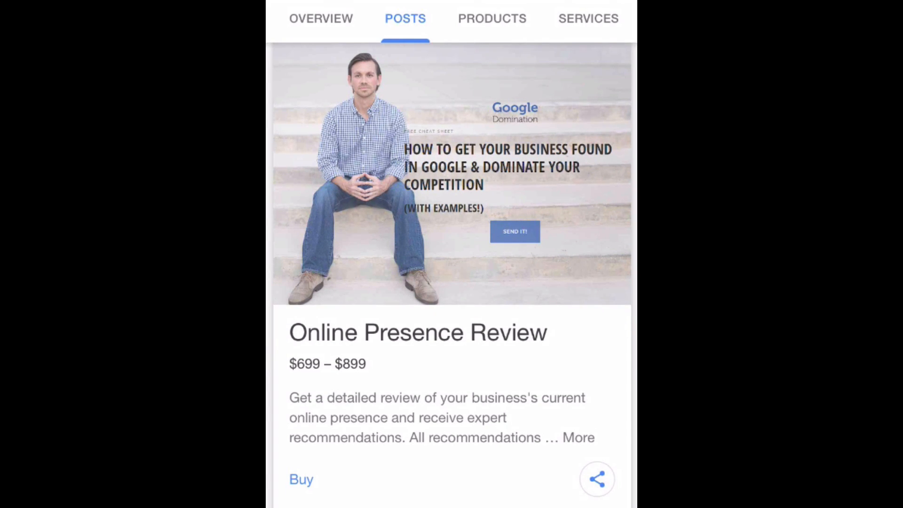
click(579, 437)
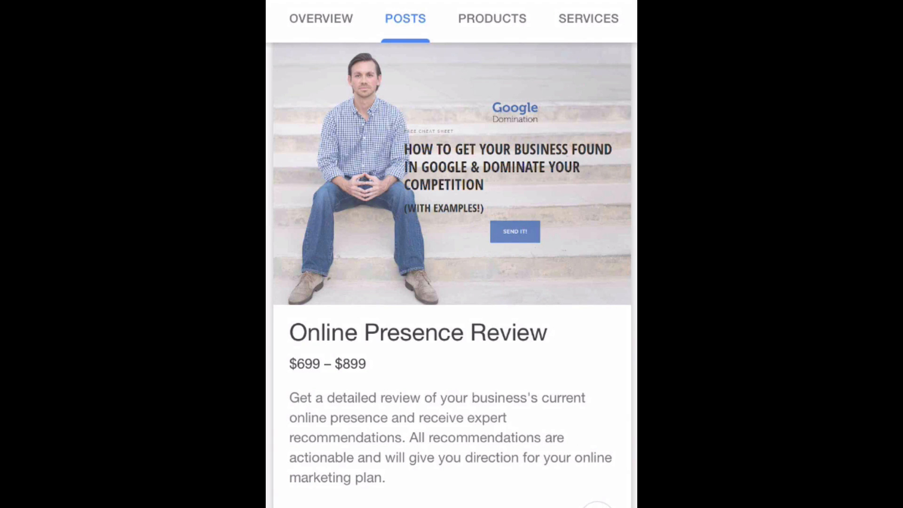
scroll(452, 275, down, 1)
scroll(452, 275, down, 1)
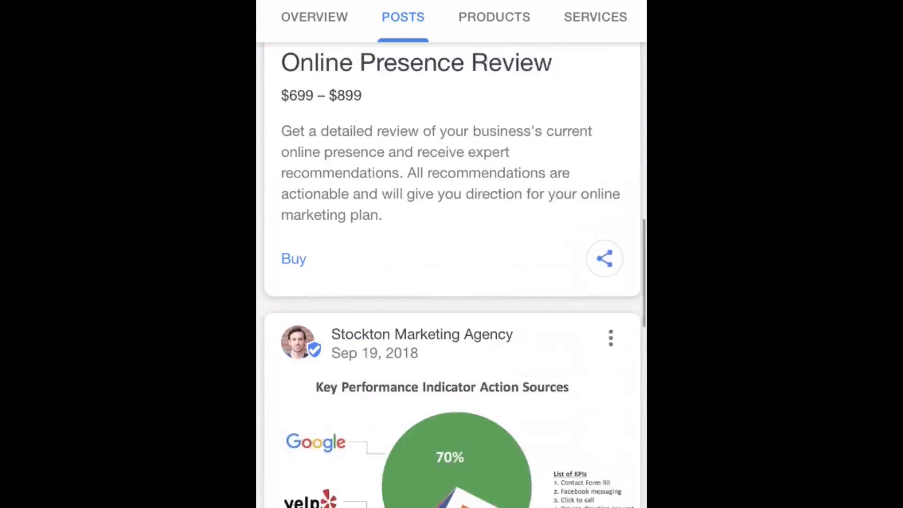
Examine the Sep 19, 2018 post with the Key Performance Indicator Action Sources chart, then return to the newest post
scroll(453, 274, down, 4)
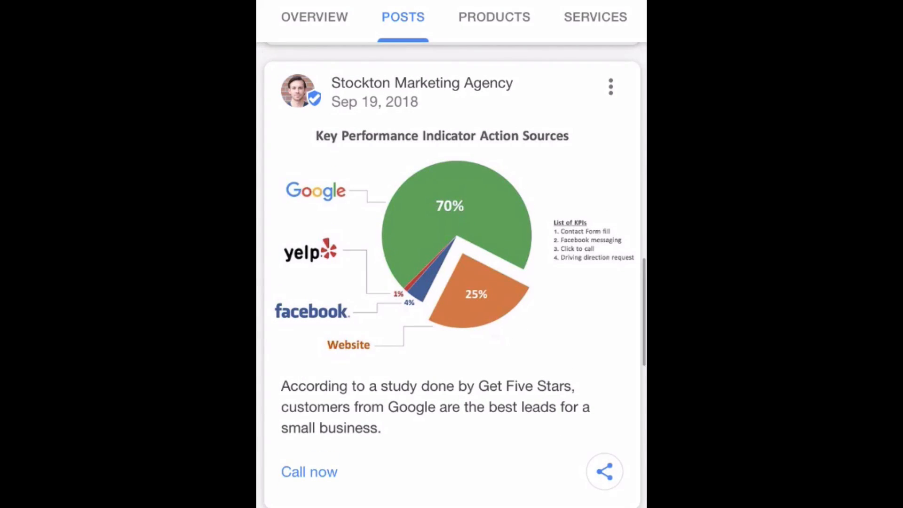
scroll(453, 274, down, 1)
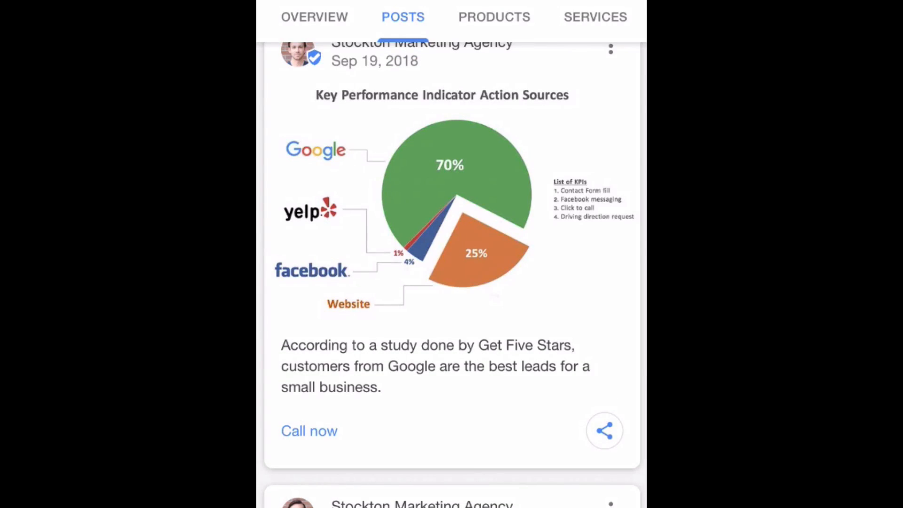
scroll(453, 274, up, 1)
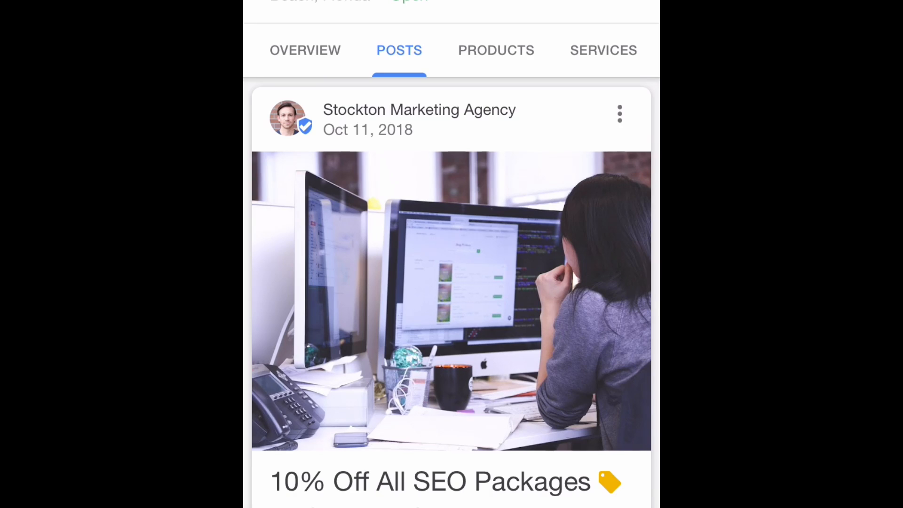
View the business's product listings and read the Online Presence Review product's details
drag(496, 51, 305, 50)
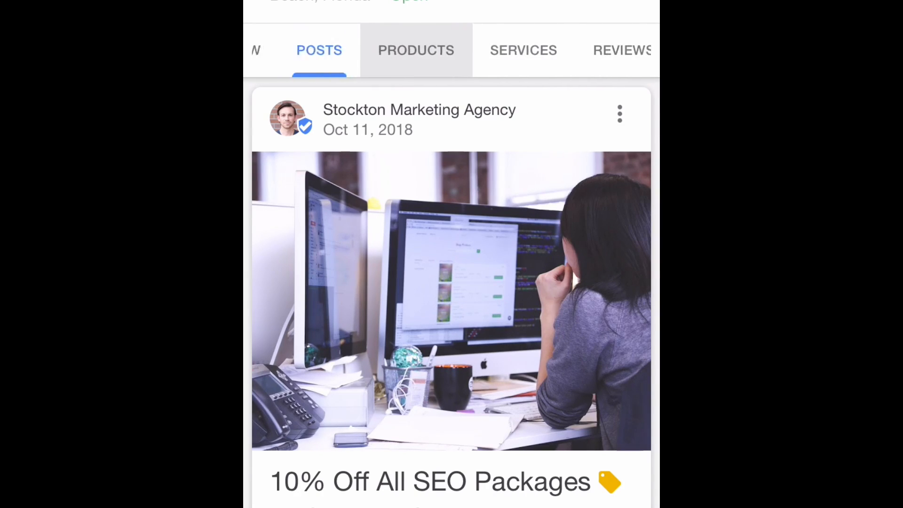
click(478, 50)
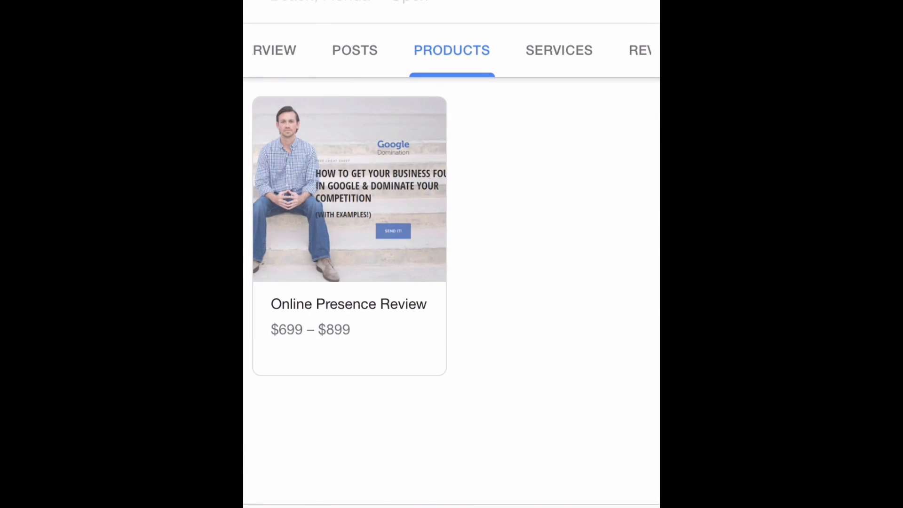
click(349, 235)
scroll(451, 254, down, 4)
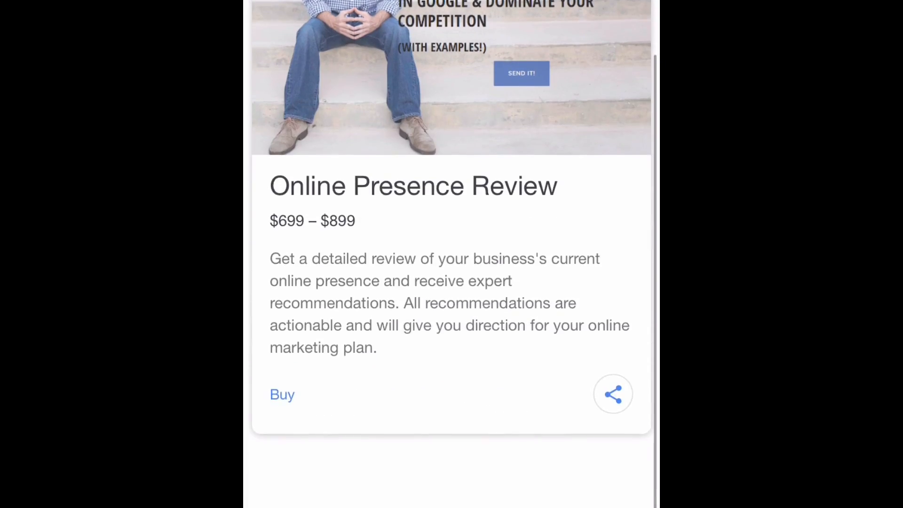
scroll(452, 254, up, 2)
drag(245, 282, 612, 282)
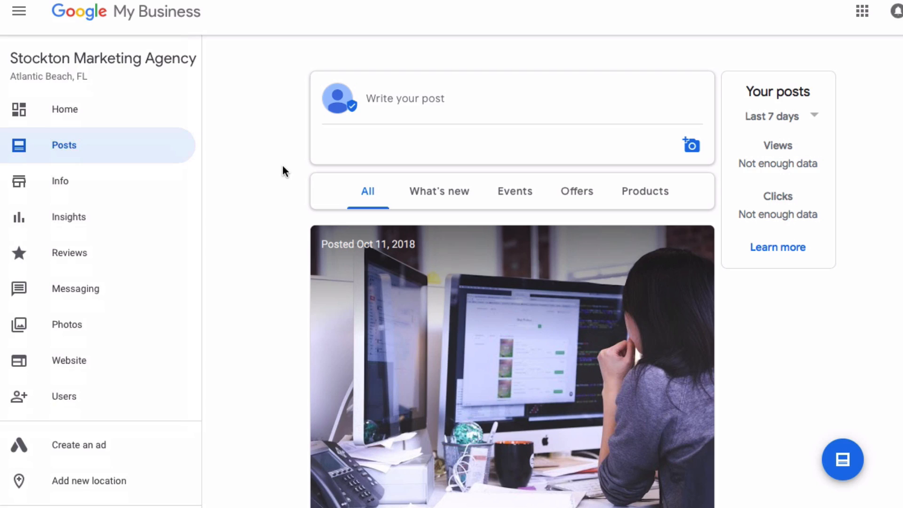
In Google My Business, start a new Product post and upload the photo of the laptop and notebook to it
click(571, 111)
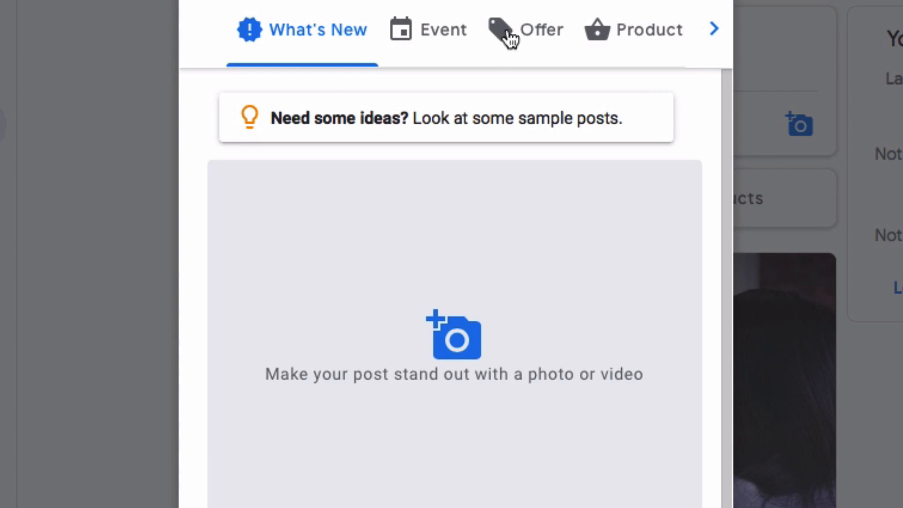
click(632, 38)
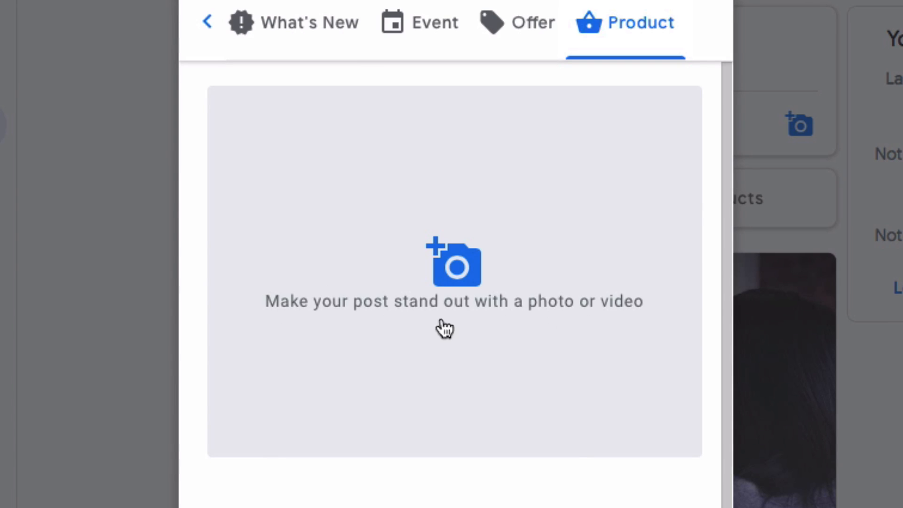
click(453, 273)
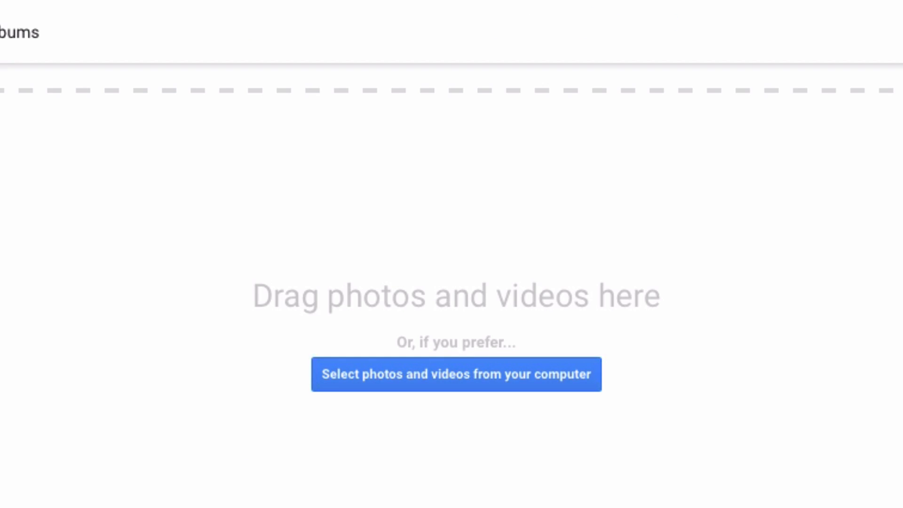
drag(902, 304, 497, 254)
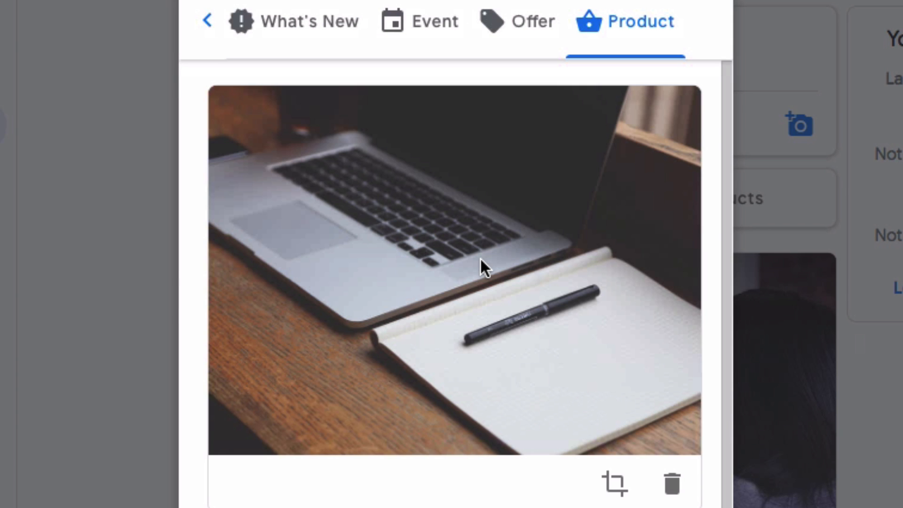
Widen the photo's crop region to nearly the full image width and upload the cropped post photo
click(615, 483)
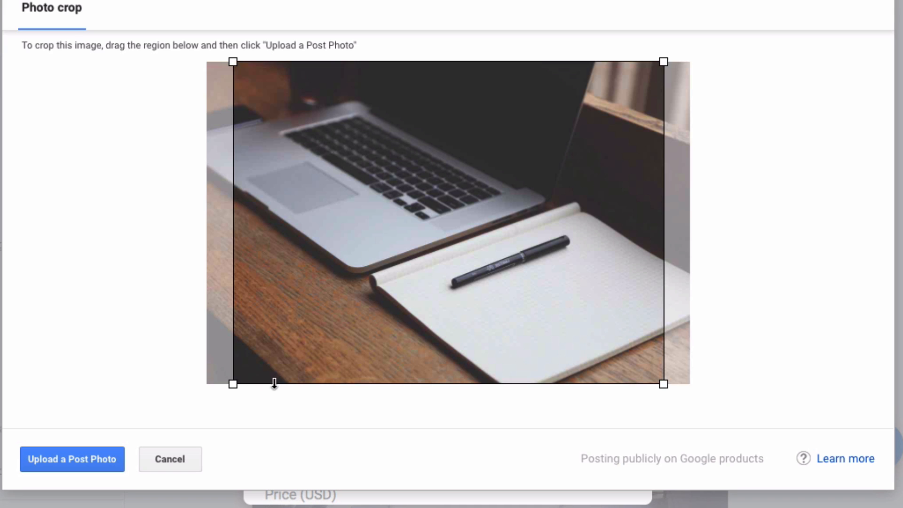
mouse_move(233, 384)
mouse_down()
mouse_move(515, 272)
mouse_move(454, 307)
mouse_move(245, 362)
mouse_move(227, 385)
mouse_up()
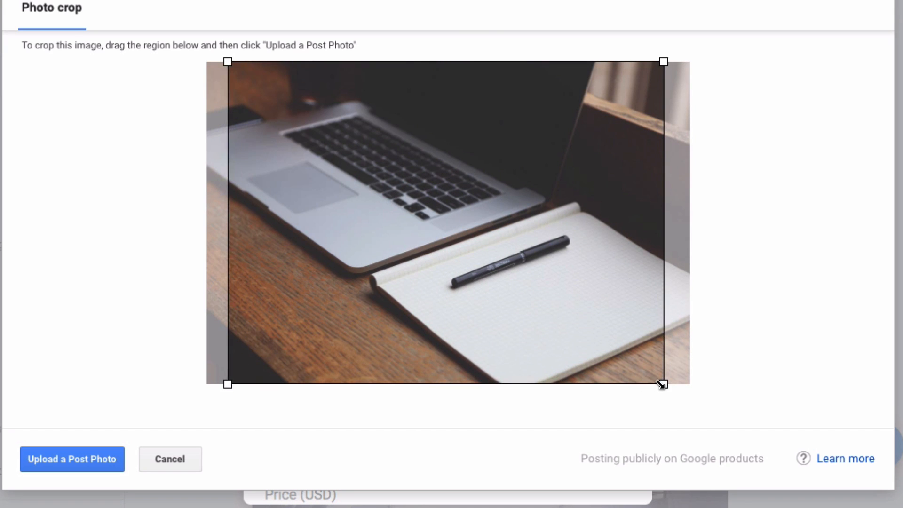
drag(663, 383, 684, 383)
drag(228, 384, 210, 385)
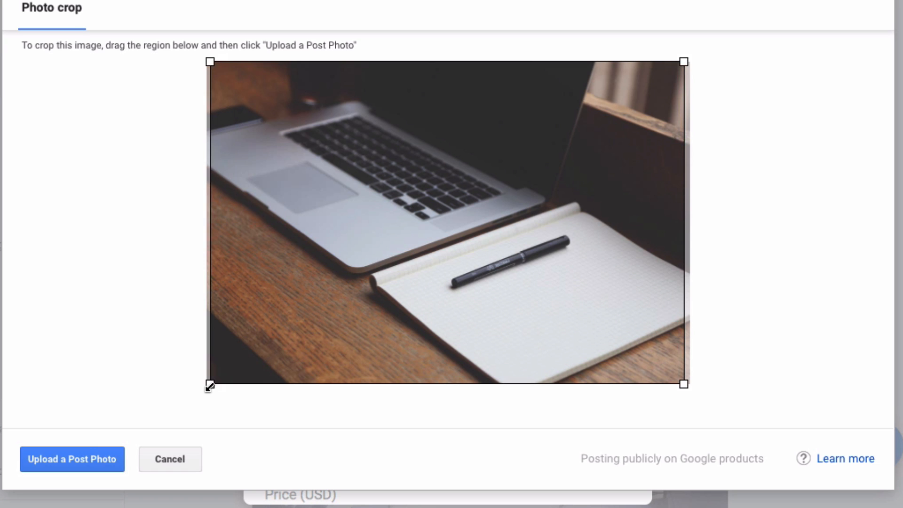
click(75, 463)
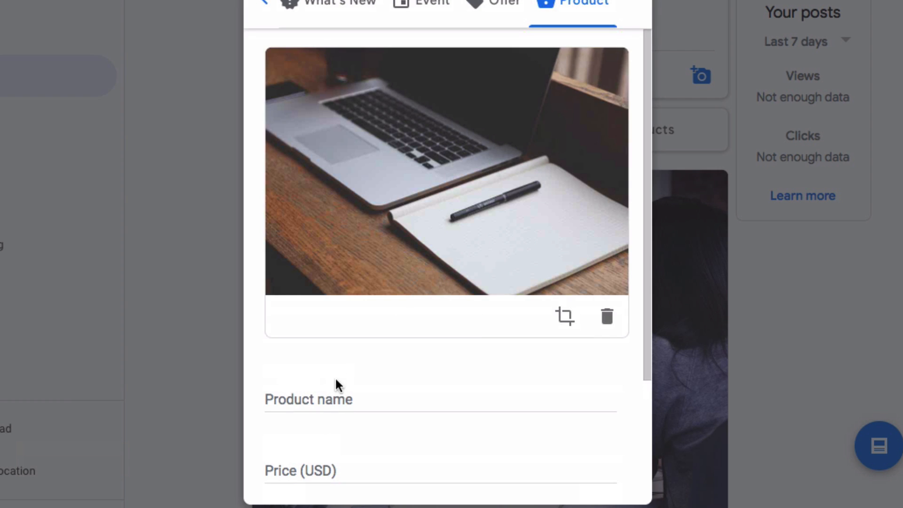
Name the product "Google My Business Management"
click(324, 399)
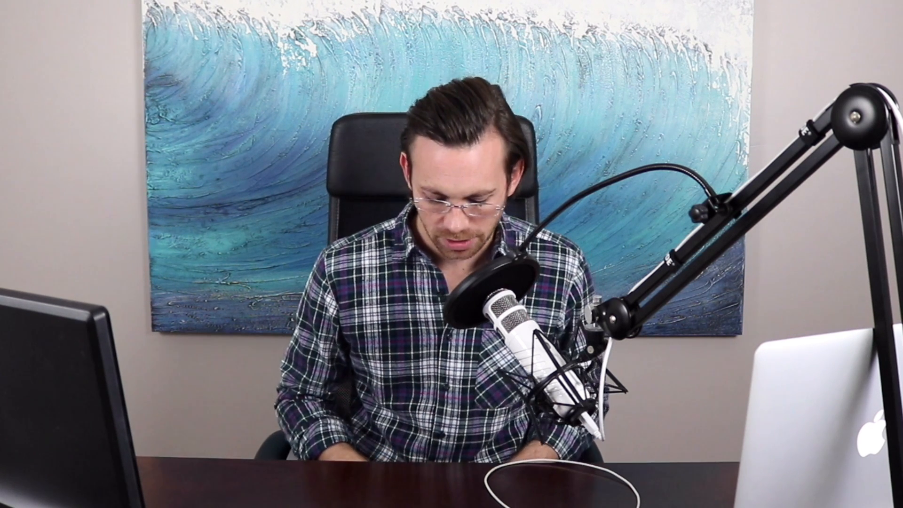
text(Goog)
text(le My )
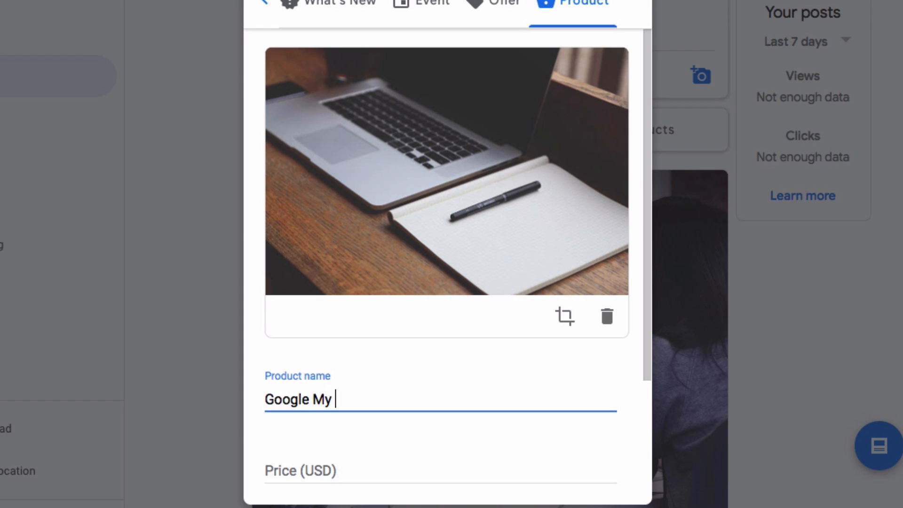
text(Business management)
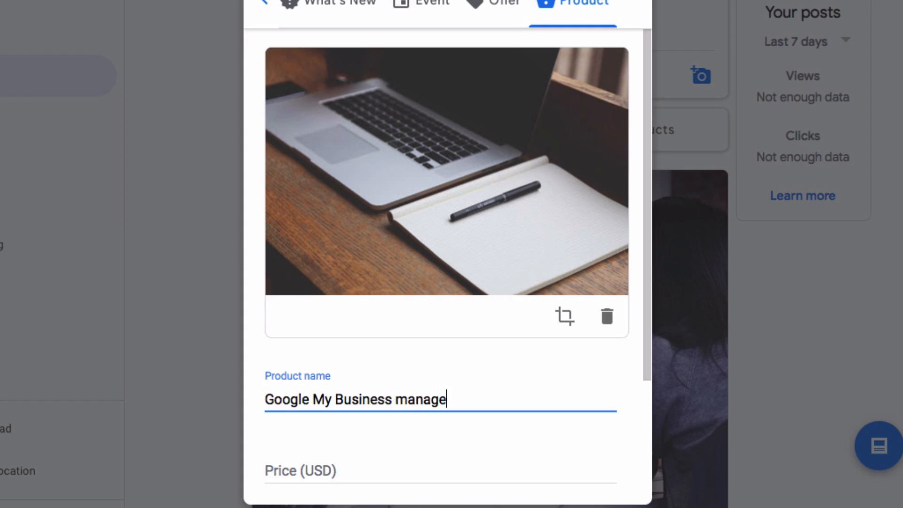
click(405, 394)
key(BackSpace)
text(M)
Switch the product's price to a range with a minimum of 300 USD and a maximum of 500 USD
scroll(350, 398, down, 2)
click(319, 404)
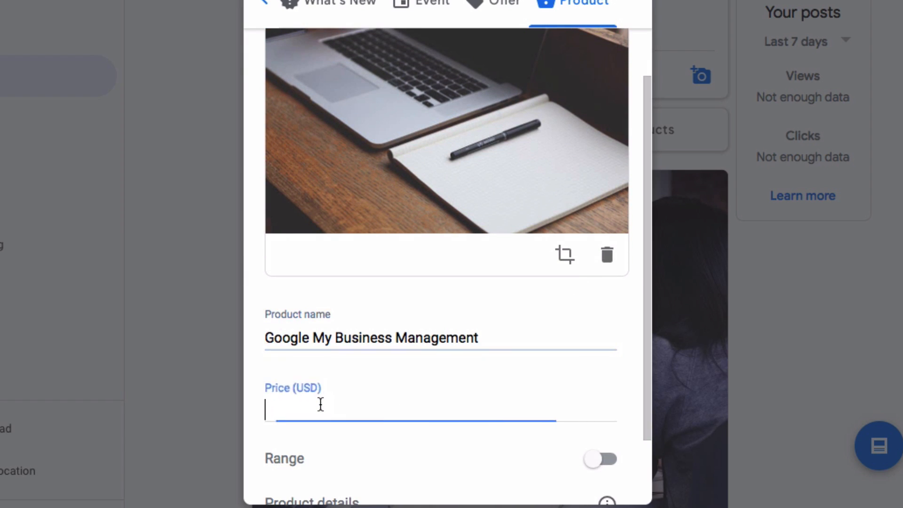
click(601, 459)
click(285, 411)
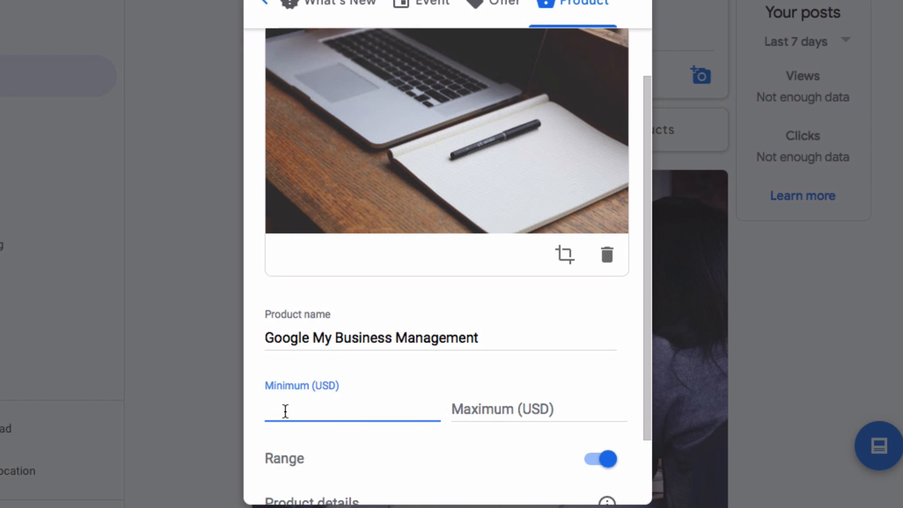
text(300)
click(491, 414)
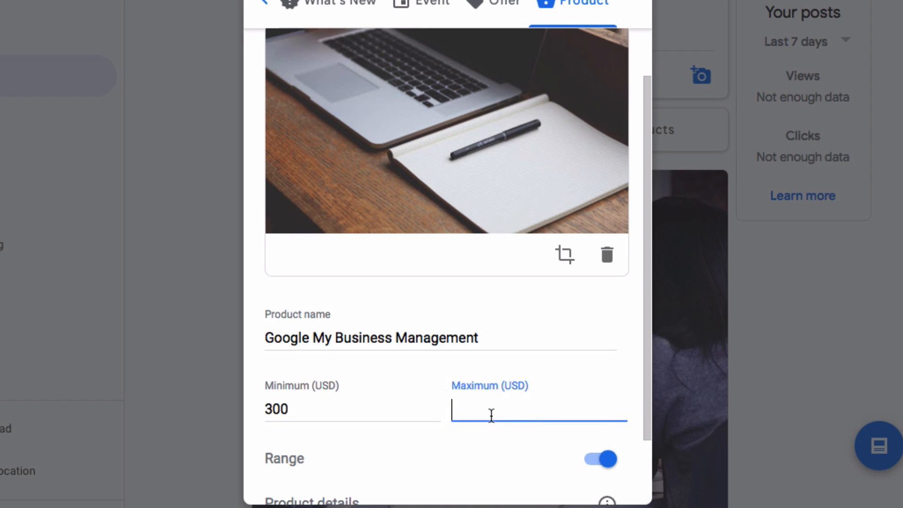
text(500)
scroll(339, 386, down, 2)
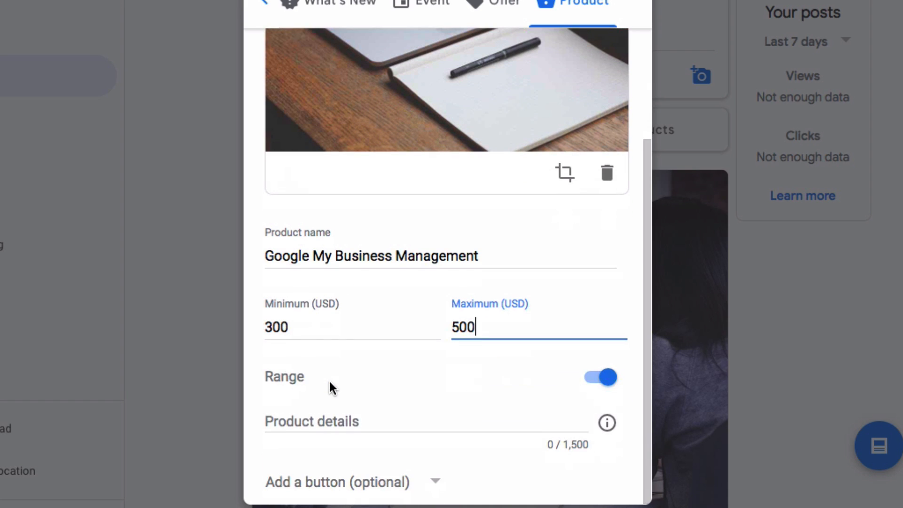
click(301, 421)
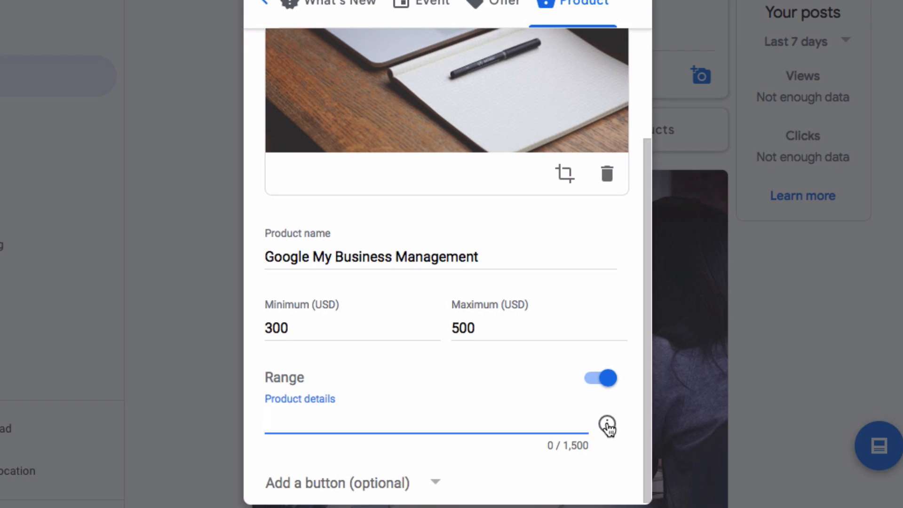
click(607, 425)
drag(607, 425, 400, 423)
click(437, 463)
drag(437, 463, 254, 416)
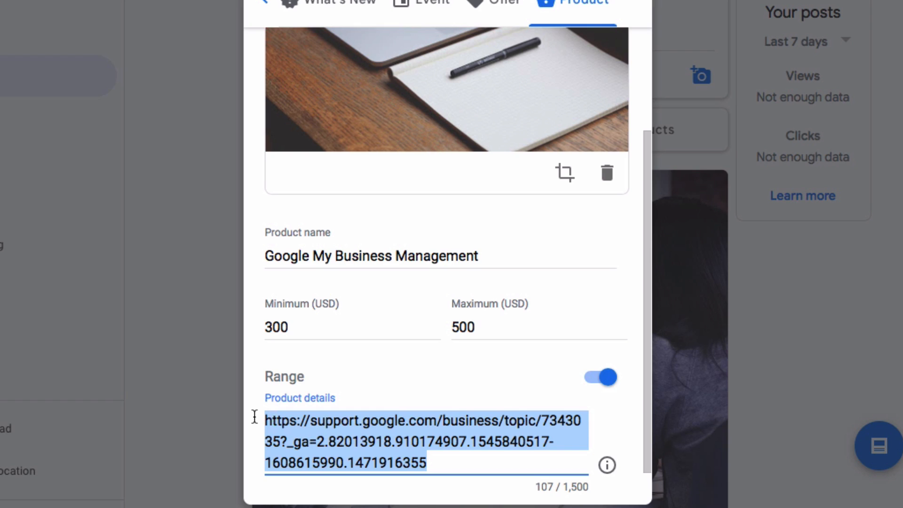
key(BackSpace)
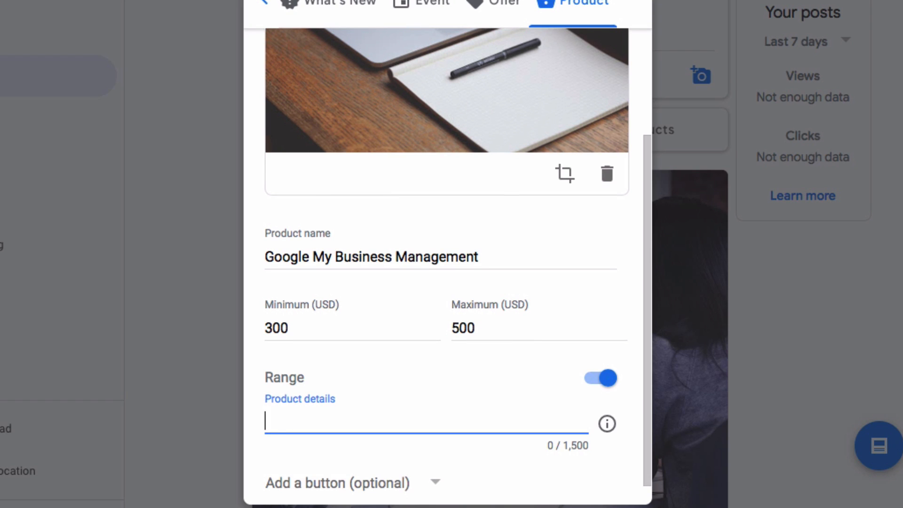
Write the product details: "Monthly fee. Management includes photo and video upload. Review management. Weekly Posts. Q&A management."
text(Month)
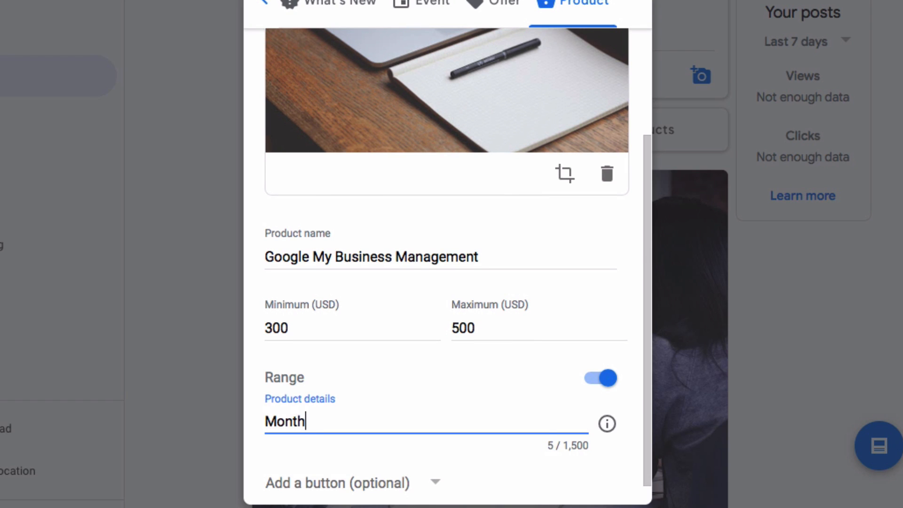
text(ly fee.)
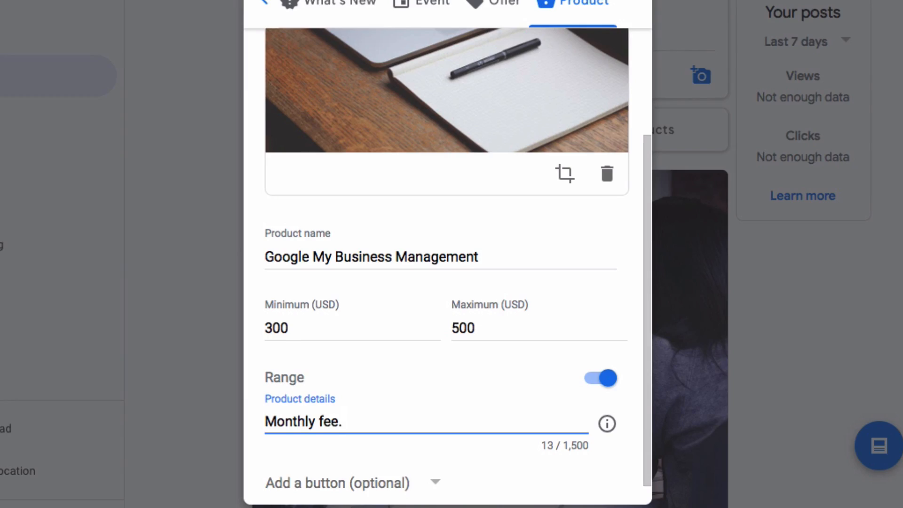
text(Management includes photo and video upload. Review management. Weekly Posts. Q&A management.)
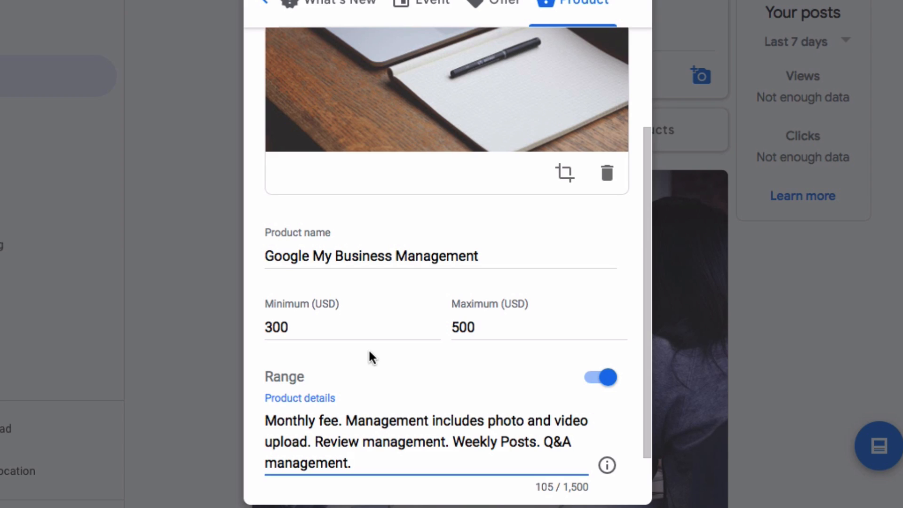
Add a Learn more button to the product post and enter the business owner's website address as its link
scroll(369, 352, down, 2)
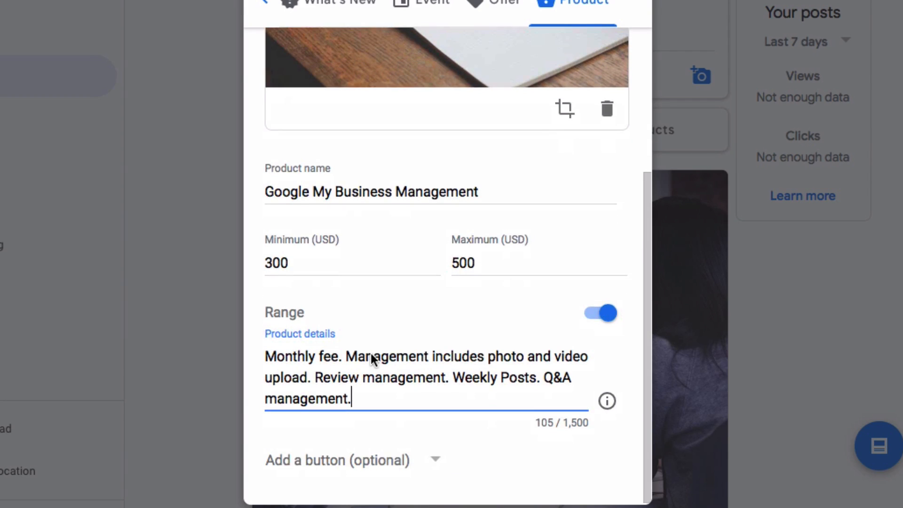
scroll(369, 468, up, 1)
click(359, 484)
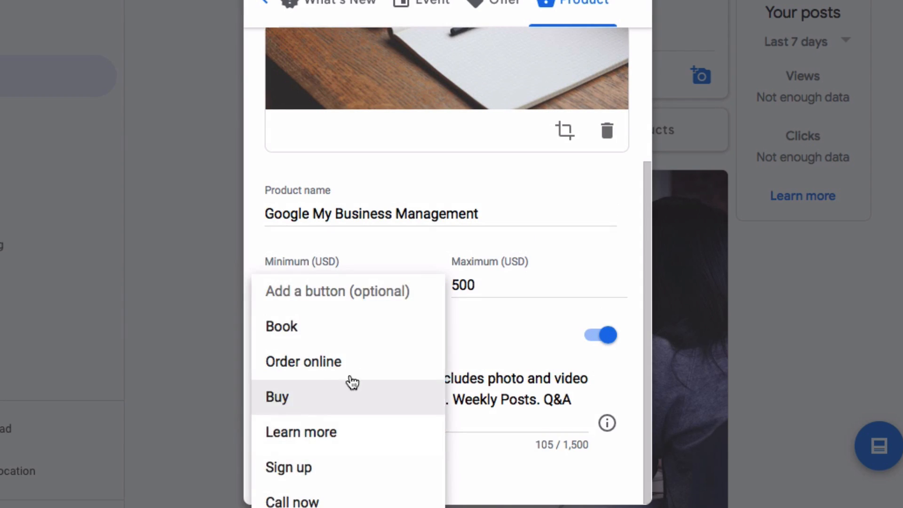
click(308, 443)
click(320, 465)
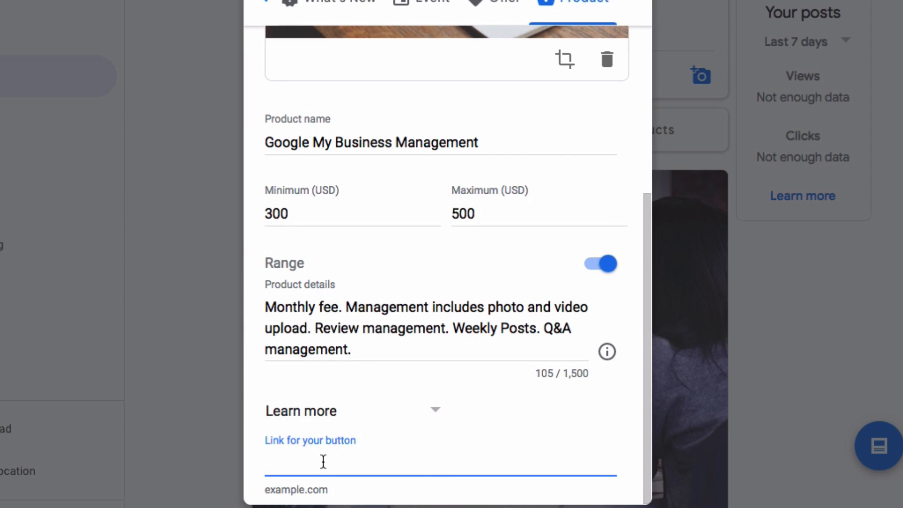
text(blake stockton)
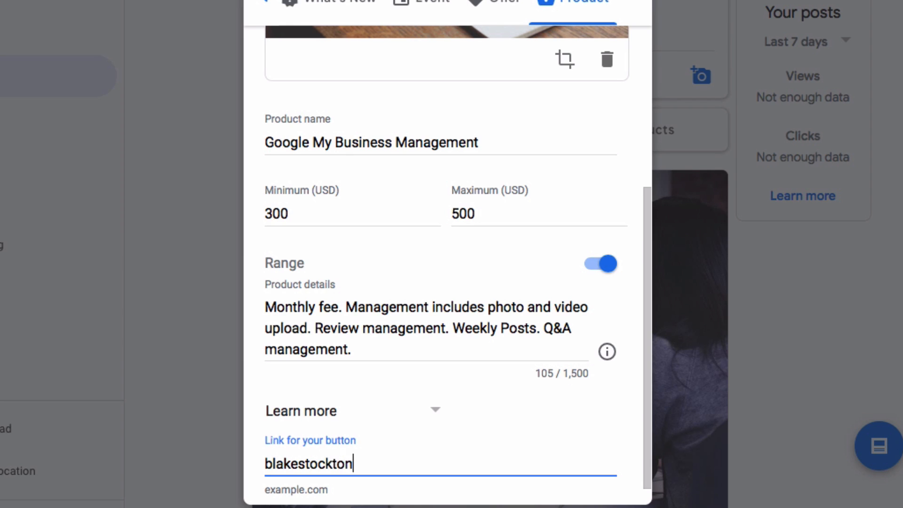
text(.com)
click(307, 464)
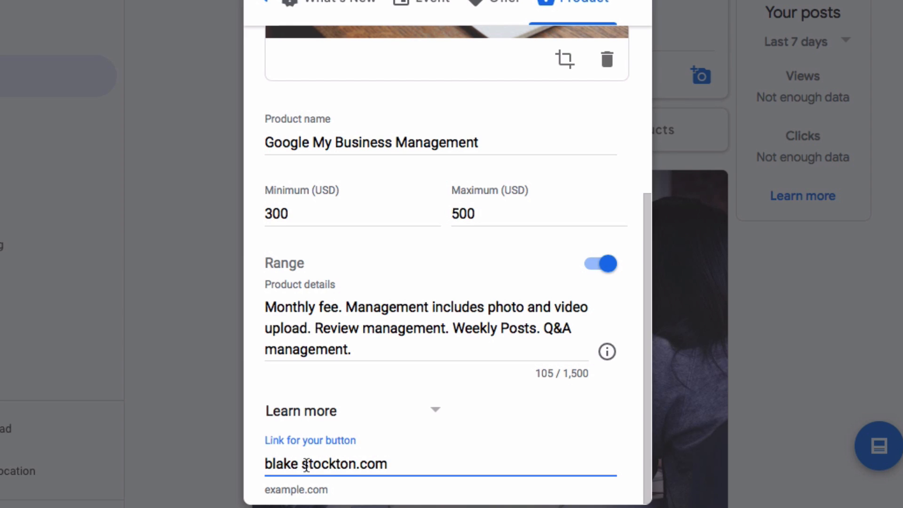
key(BackSpace)
Preview the finished product post and publish it
scroll(531, 357, up, 5)
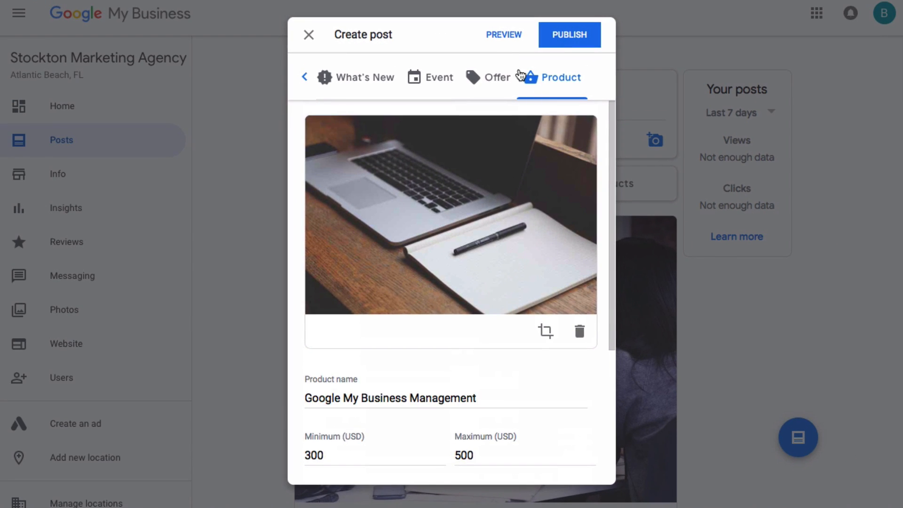
click(502, 36)
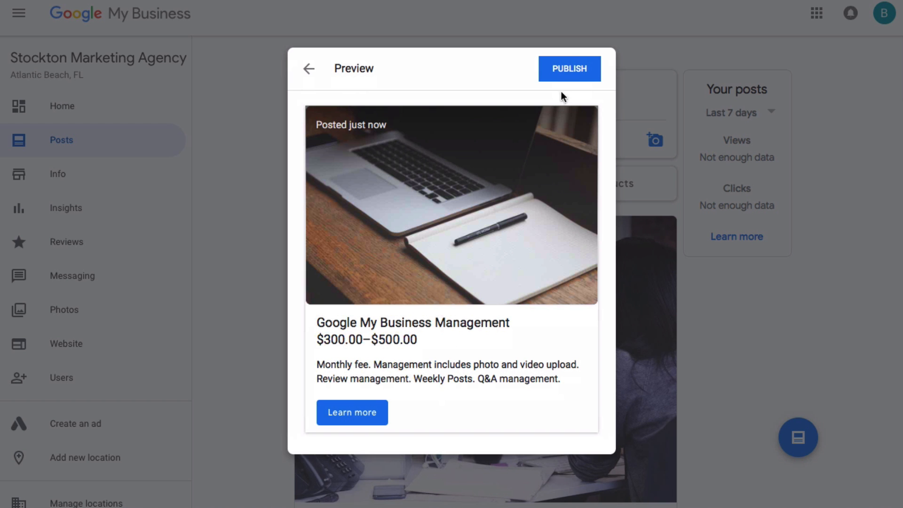
click(564, 75)
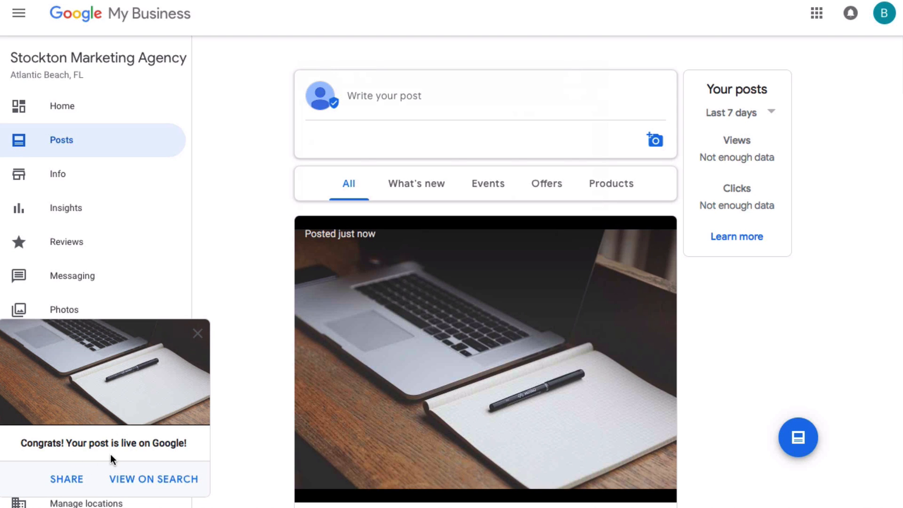
View the published post on Google Search, then open it again through the previous posts in the business's knowledge panel
click(163, 480)
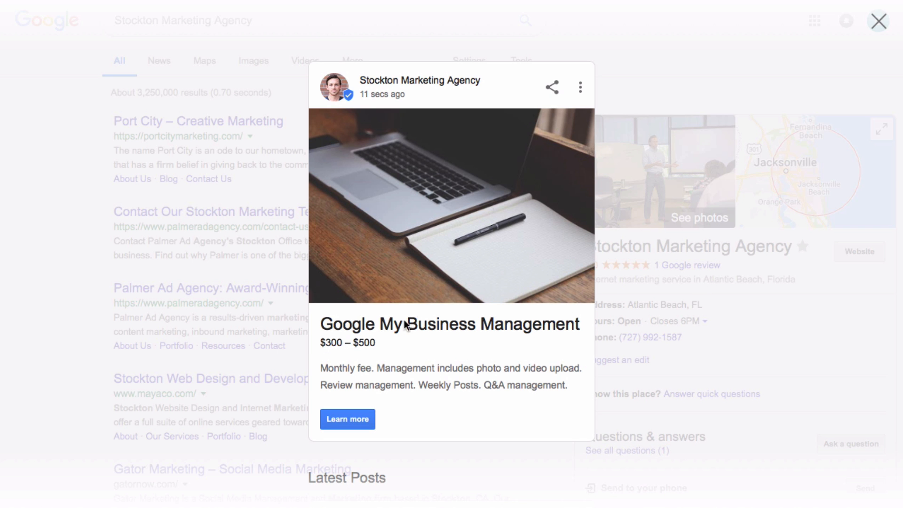
click(783, 83)
scroll(708, 185, down, 7)
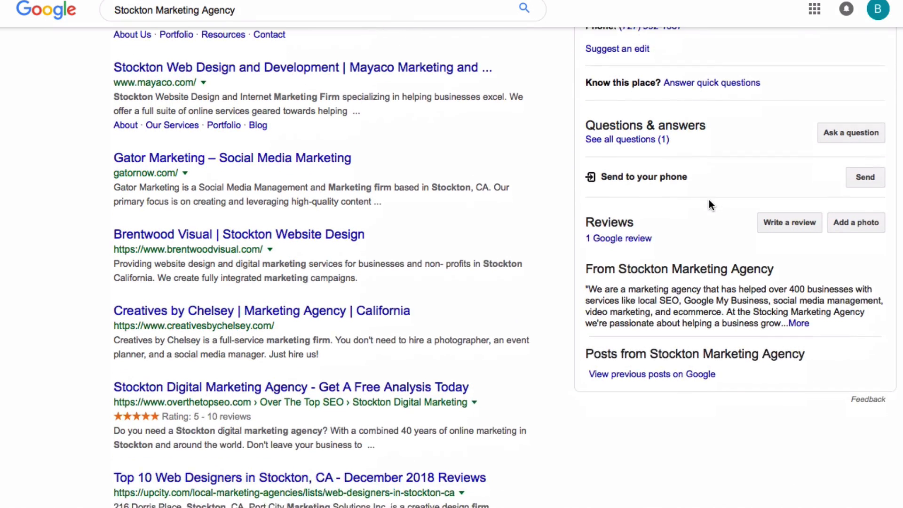
scroll(709, 199, down, 2)
click(651, 285)
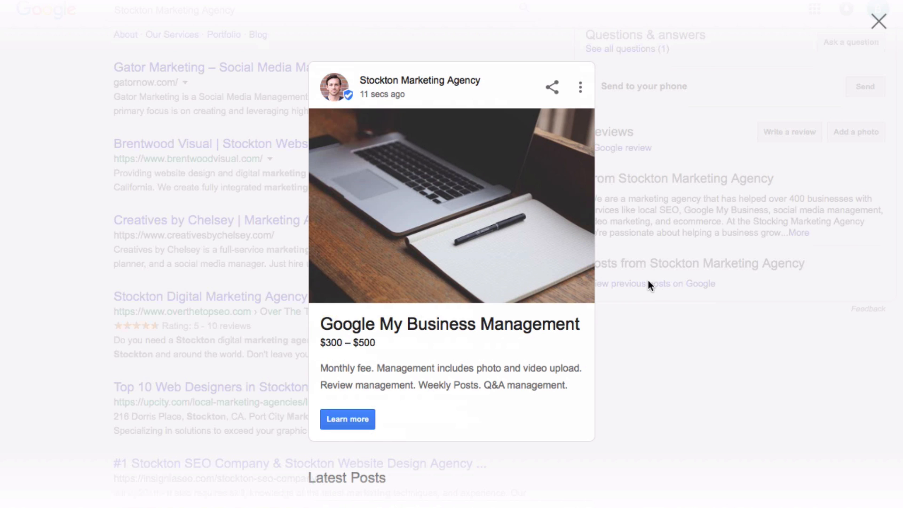
click(746, 257)
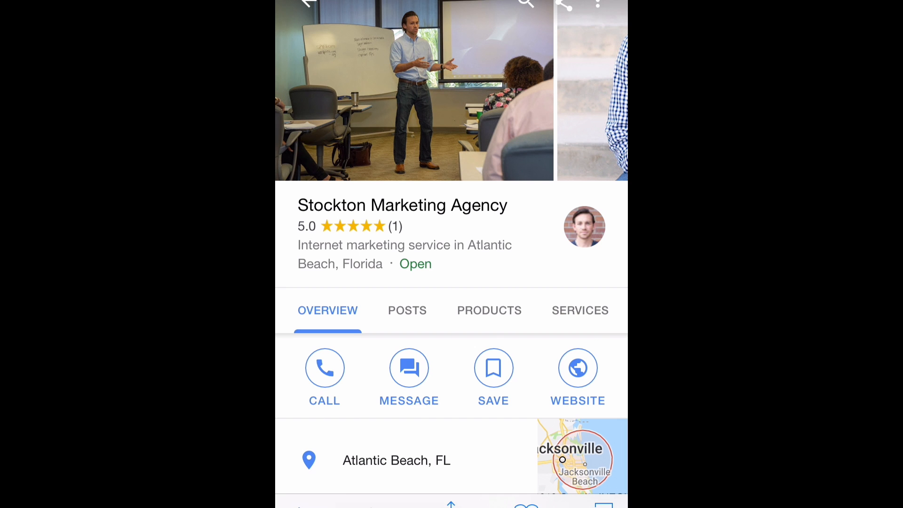
In the mobile Google listing, examine the Stockton Marketing Agency overview from the business details down to the Products section
scroll(452, 254, down, 3)
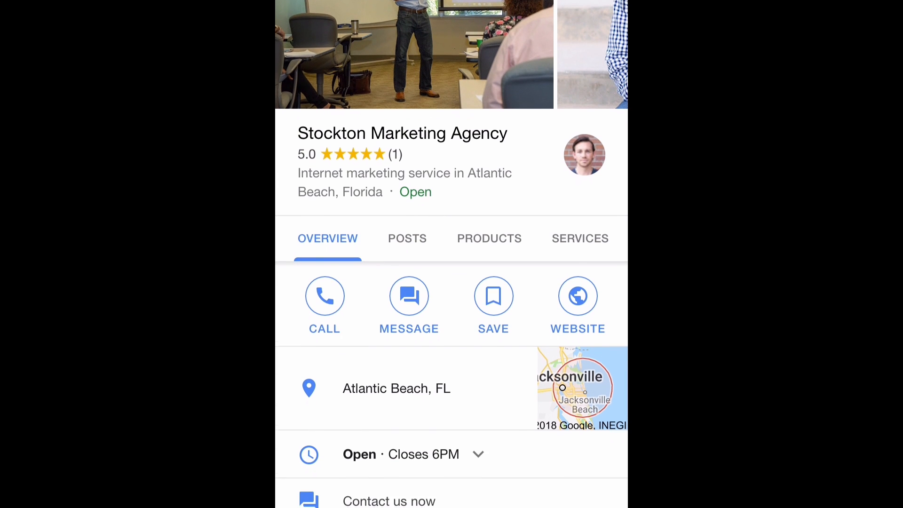
scroll(451, 254, down, 2)
scroll(451, 276, down, 3)
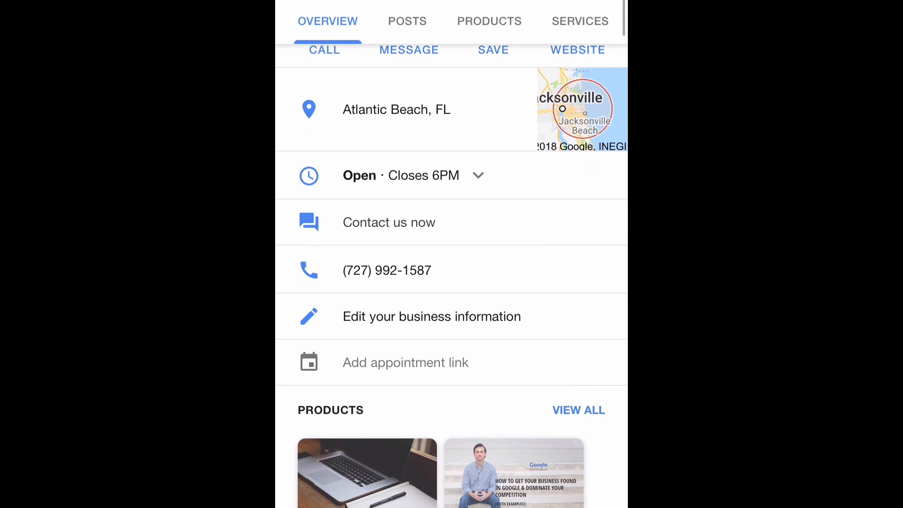
scroll(451, 254, down, 2)
scroll(452, 254, up, 5)
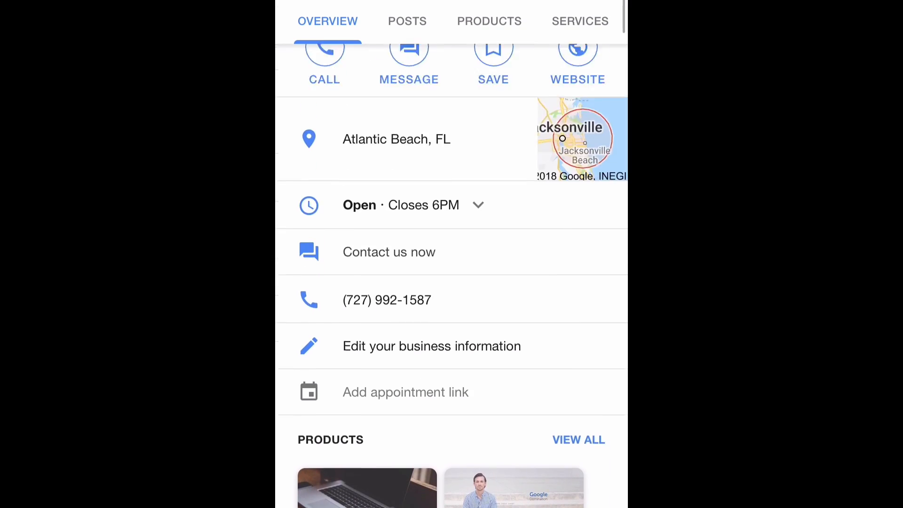
scroll(452, 254, up, 2)
scroll(452, 254, down, 3)
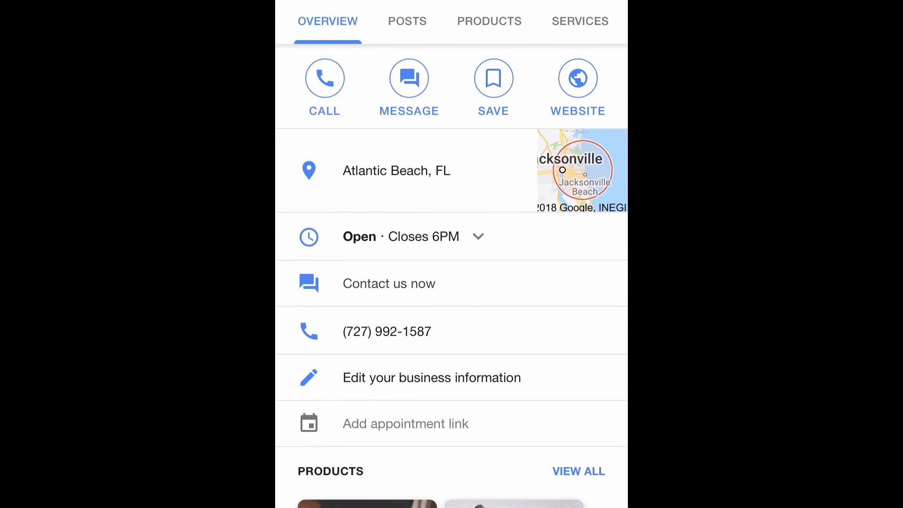
scroll(452, 254, up, 2)
View the newest post among the business's posts in the mobile listing
click(408, 189)
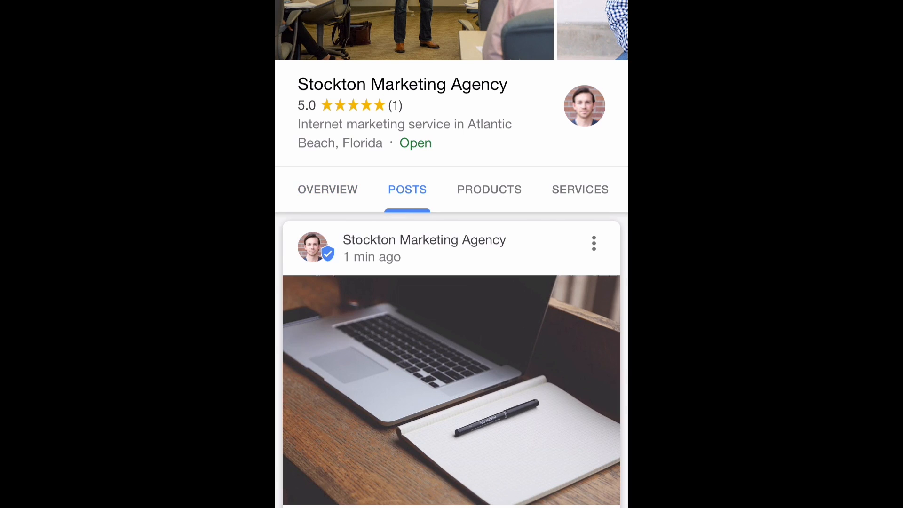
scroll(451, 254, down, 3)
scroll(452, 254, up, 2)
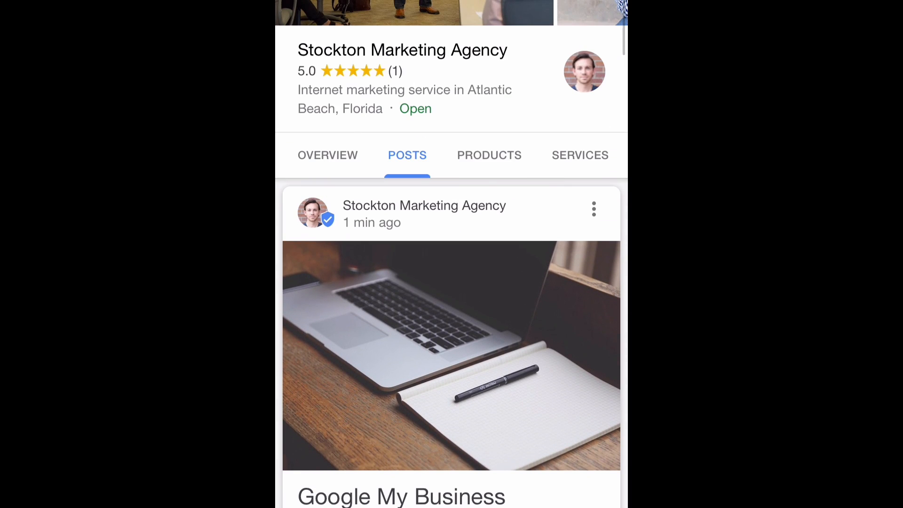
Open the Google My Business Management product from the business's product listings and read its post
click(489, 155)
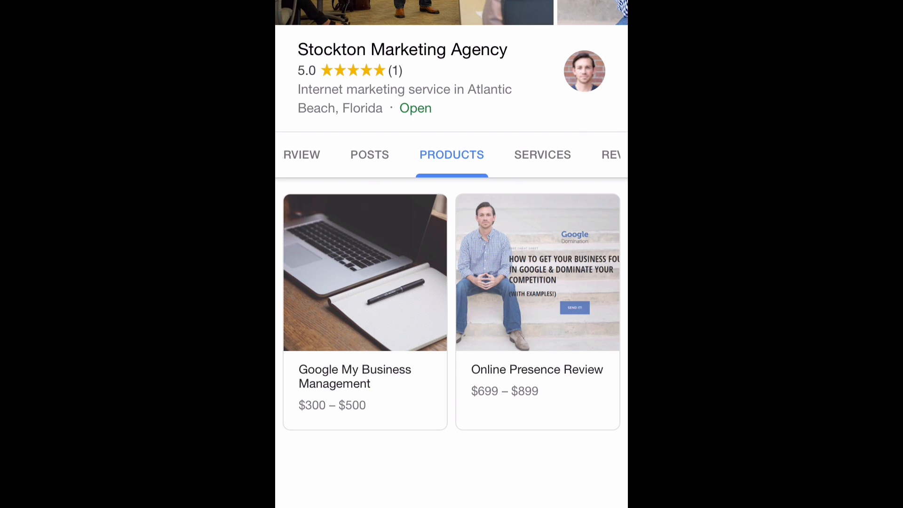
click(365, 301)
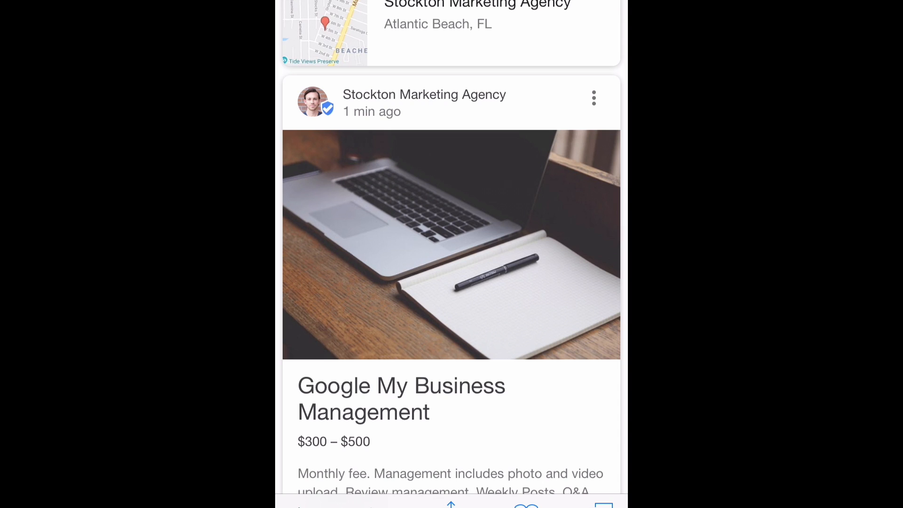
scroll(452, 254, down, 3)
scroll(452, 254, up, 3)
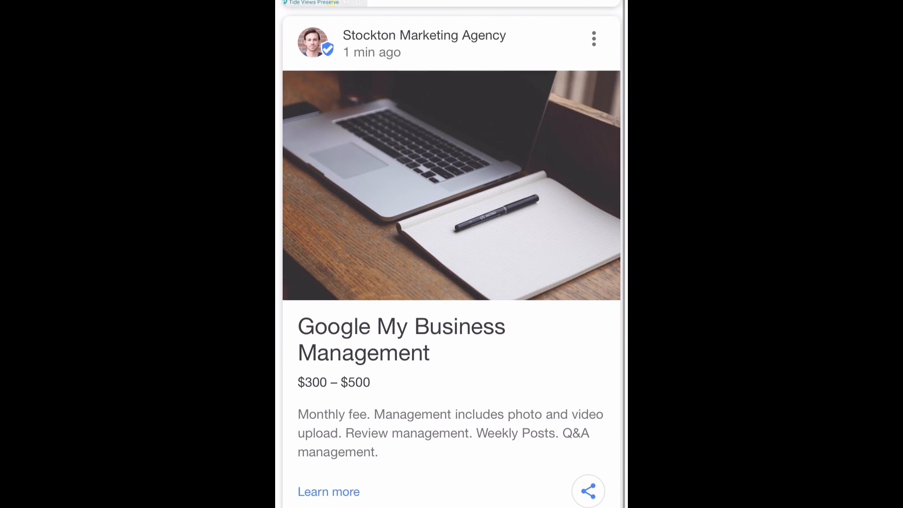
Return to the business's search result card, then compare it with the Products and Questions & Answers sections of the full mobile overview
drag(277, 283, 588, 282)
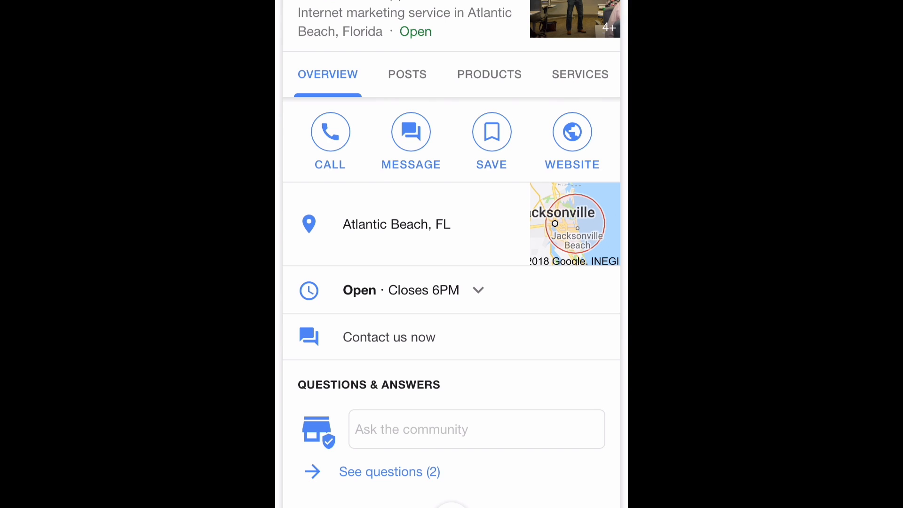
scroll(452, 254, down, 3)
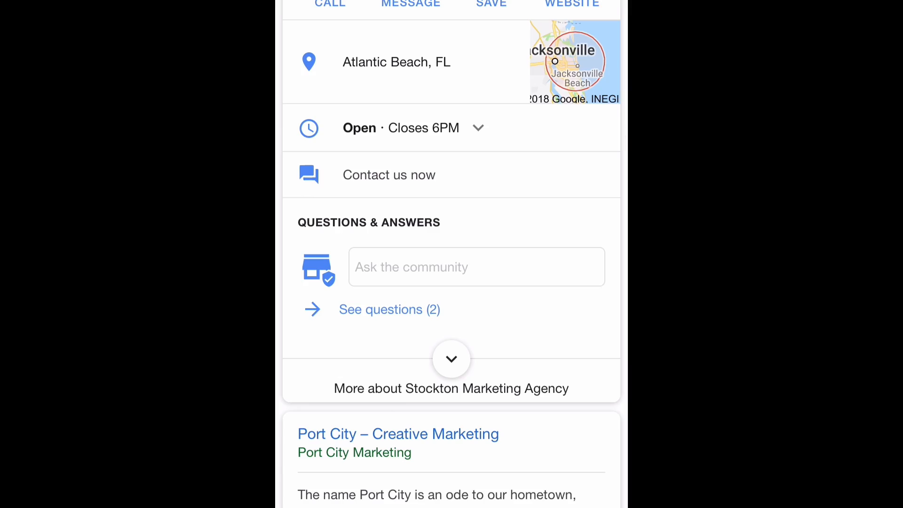
scroll(451, 254, up, 5)
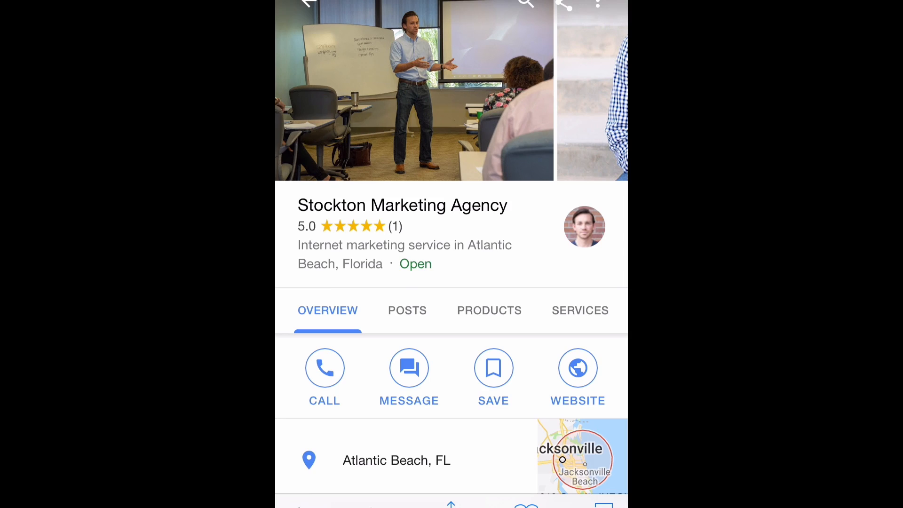
scroll(451, 254, down, 5)
scroll(452, 254, down, 4)
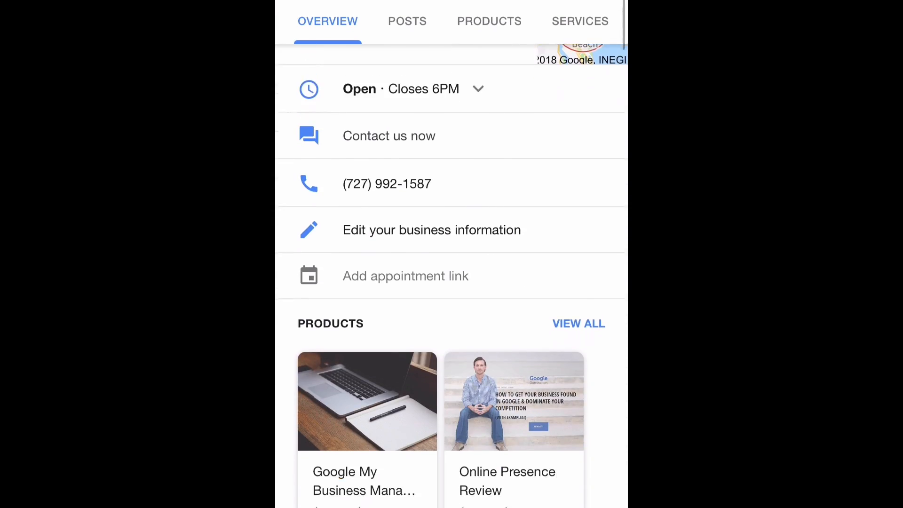
scroll(451, 254, down, 4)
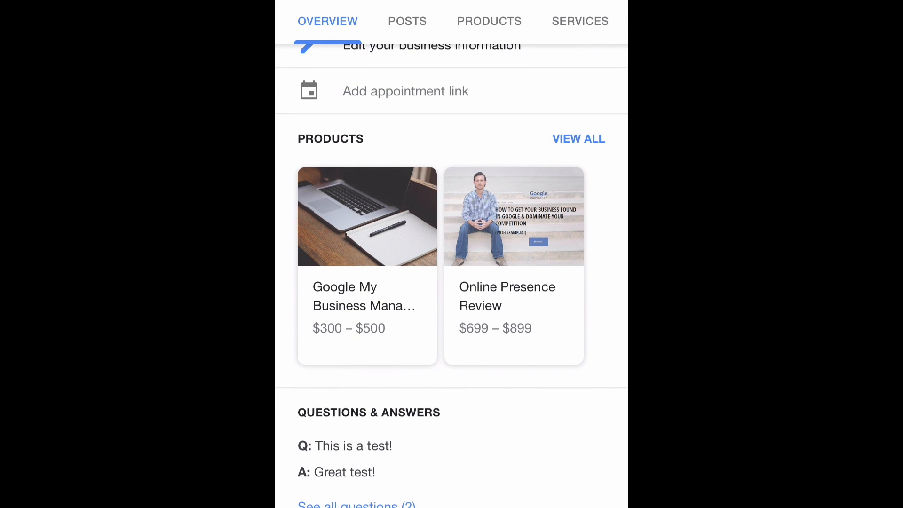
scroll(452, 254, down, 1)
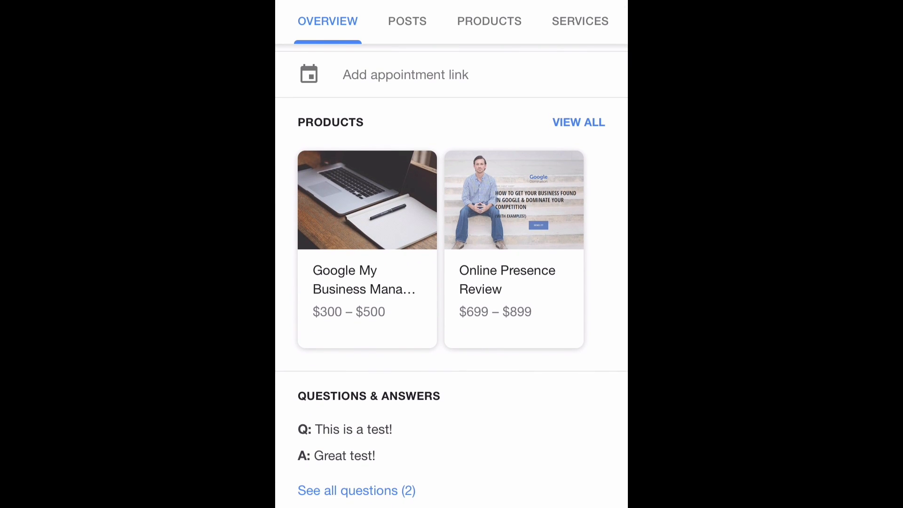